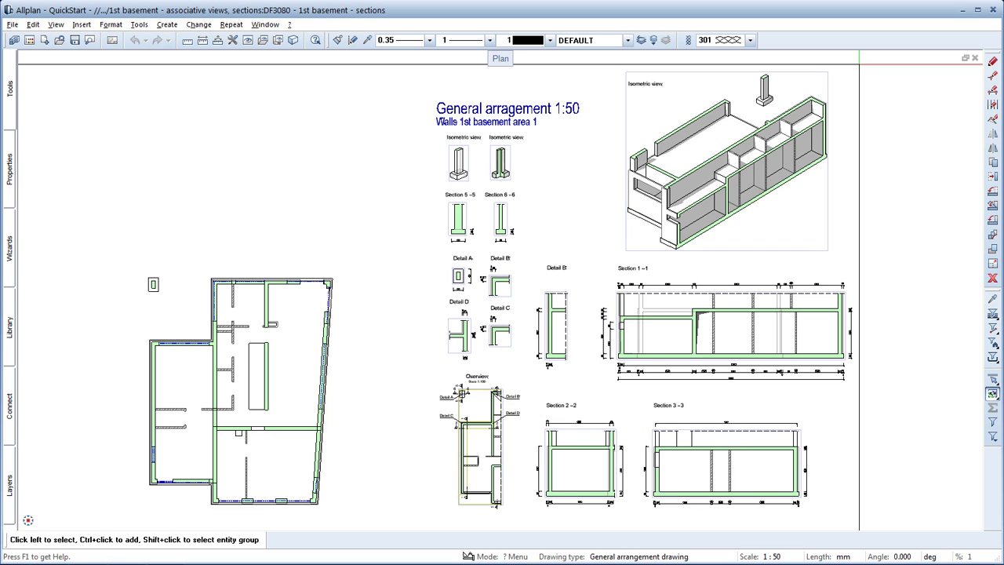
Open the project's drawing file selection, then deselect and collapse Unit 08 and Unit 08 - General Arrangement
click(29, 40)
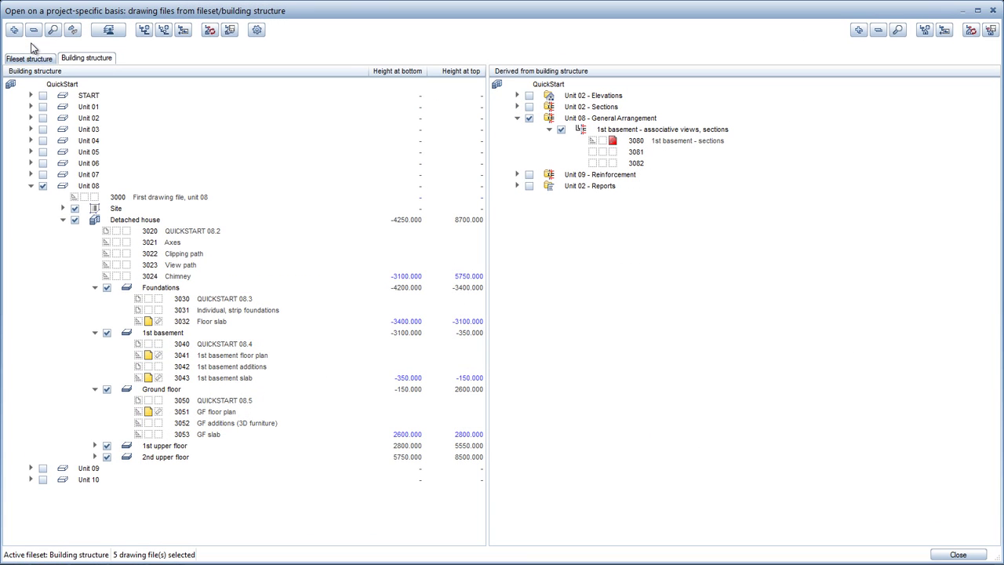
click(43, 188)
click(31, 186)
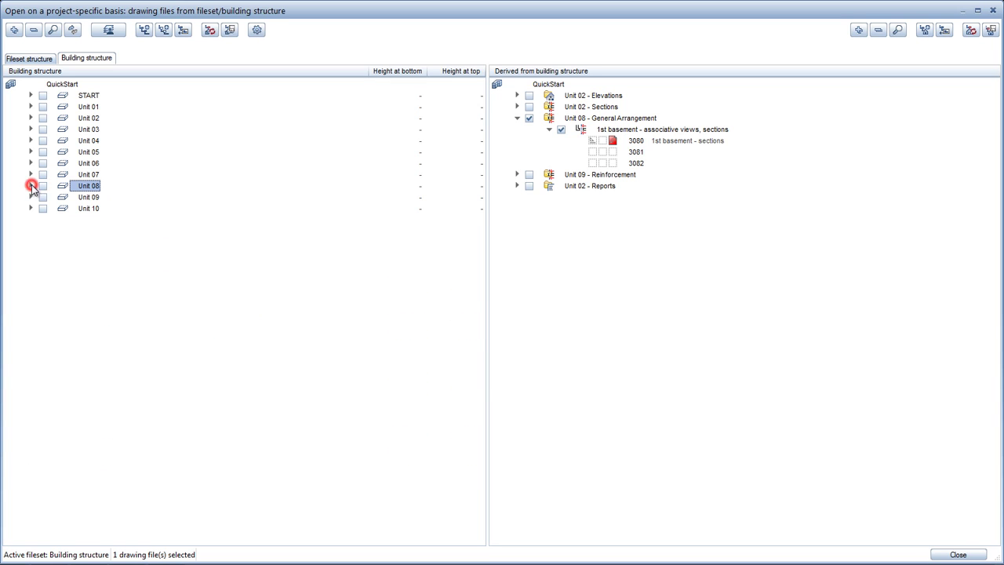
click(529, 119)
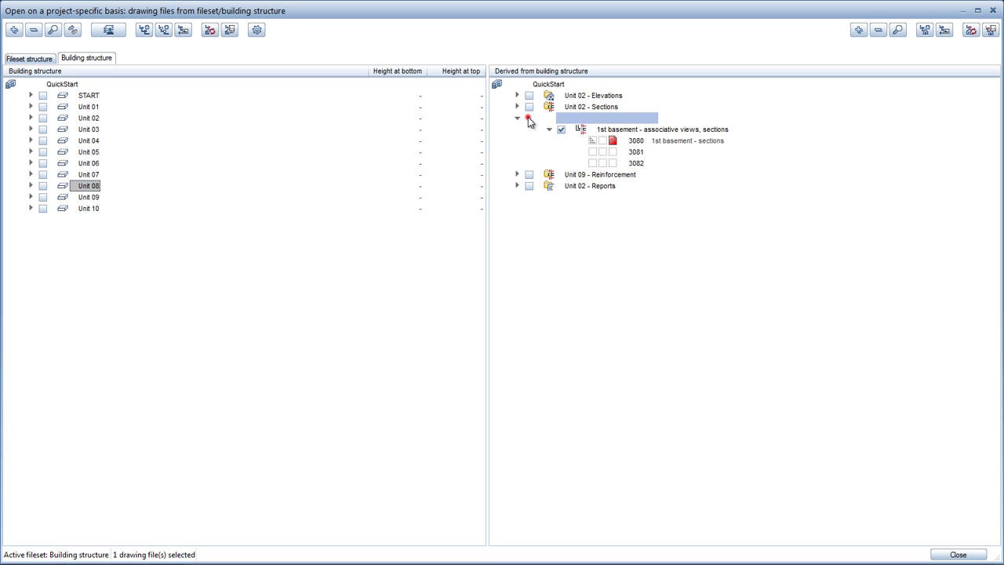
click(517, 118)
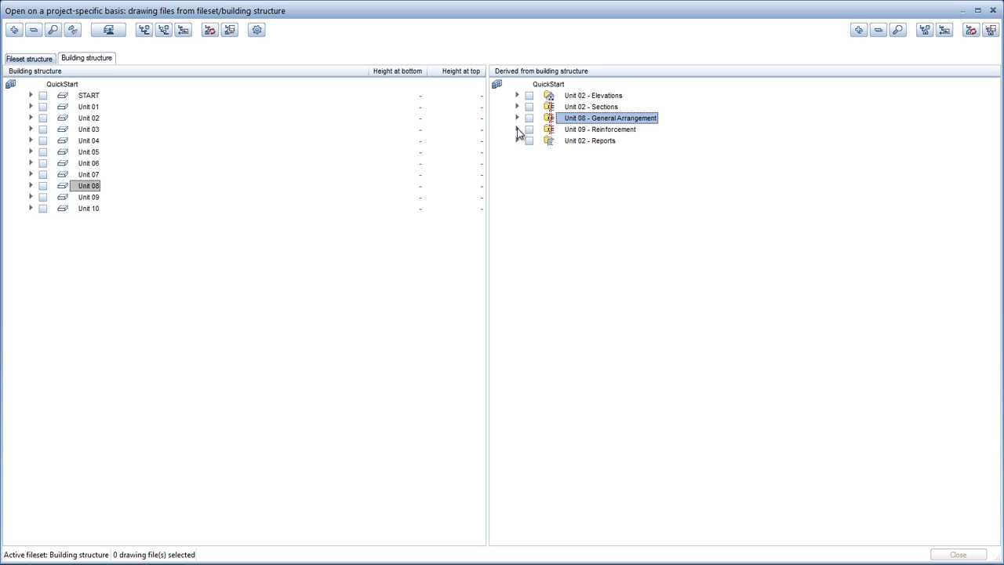
Under Unit 09 - Reinforcement, set the reference drawing files of 3180 1st basement - reinforcement sections to edit mode
click(518, 129)
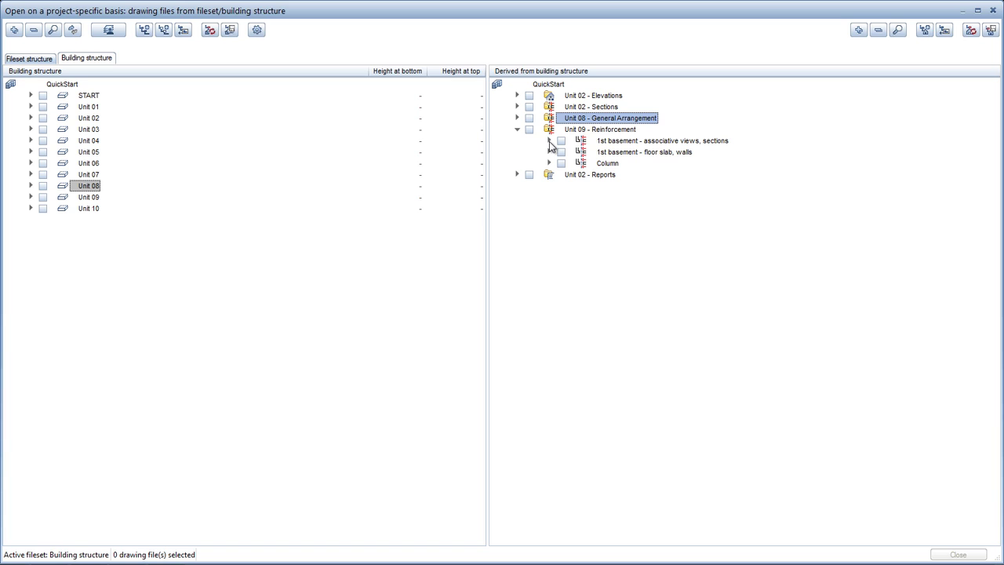
click(549, 141)
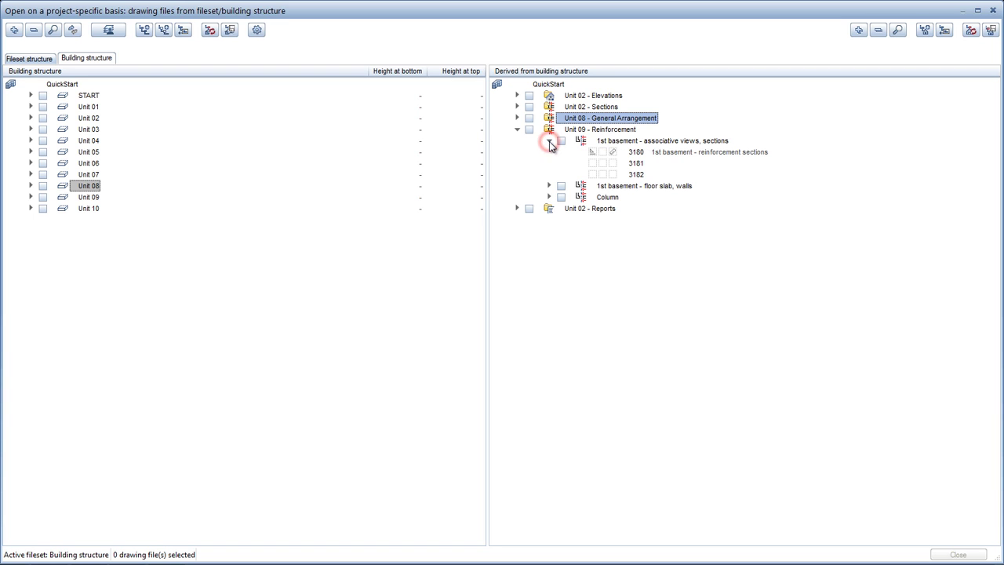
right_click(668, 157)
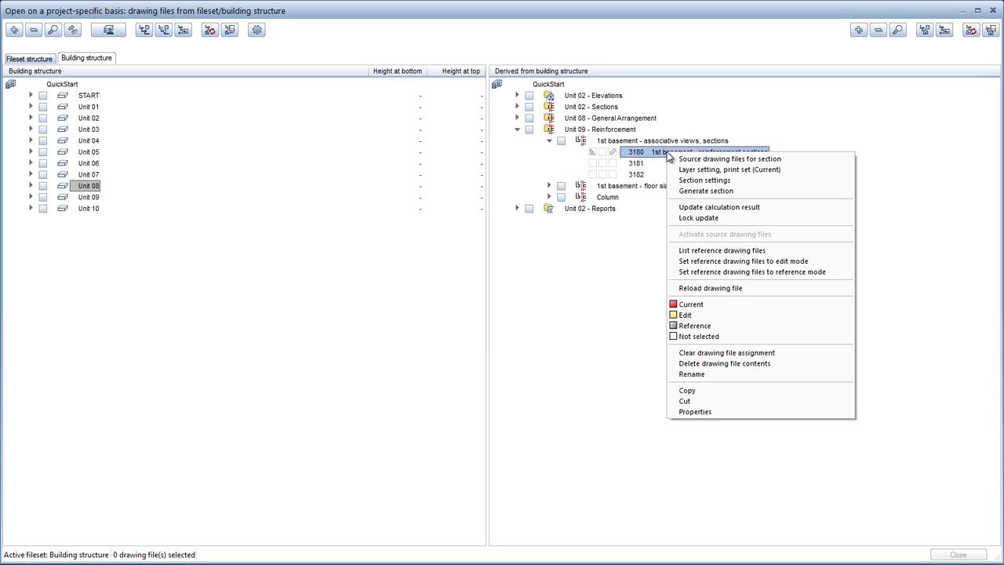
click(708, 260)
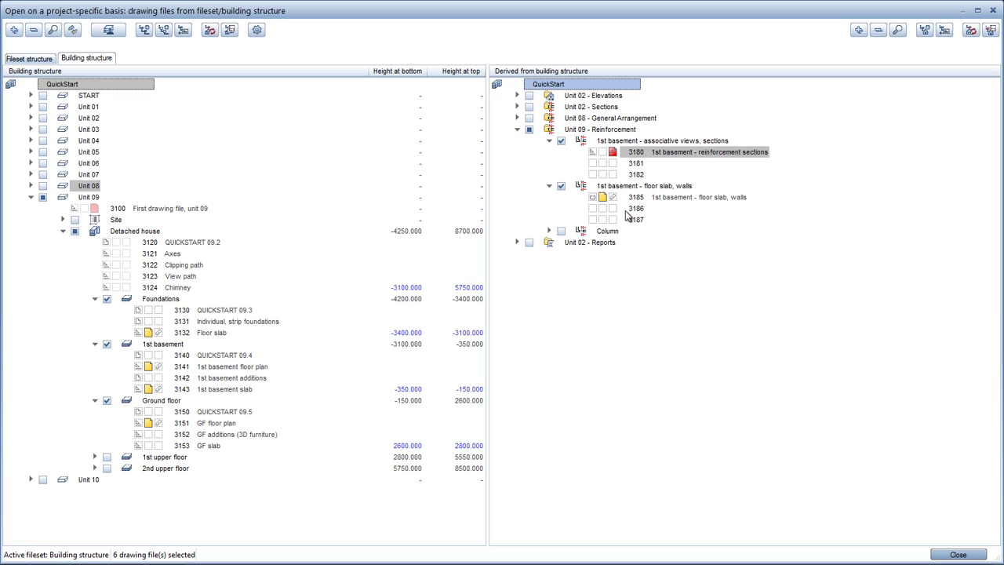
Make drawing file 3185 current, switch off 3143 1st basement slab and 3151 GF floor plan, and close the file selection
click(613, 197)
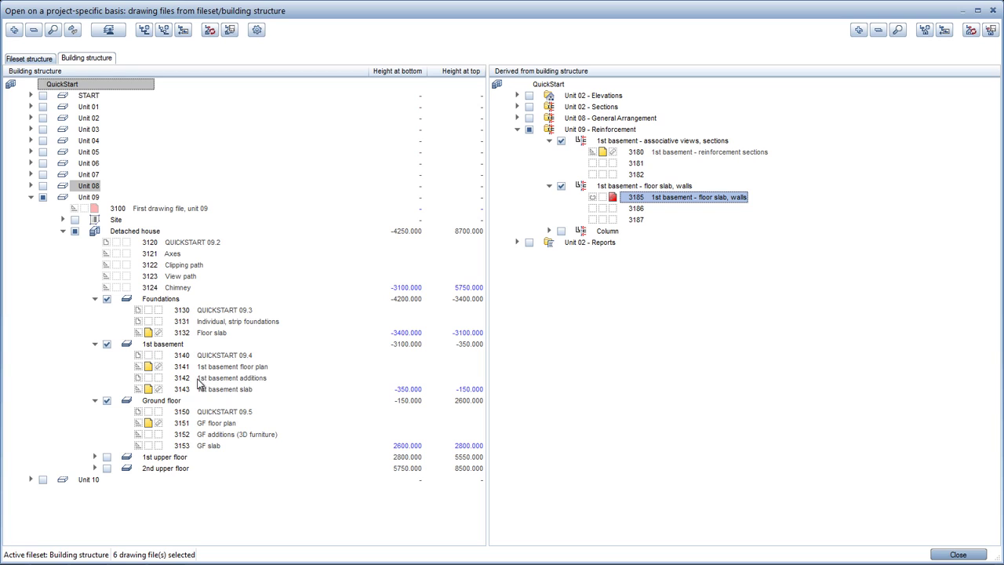
click(149, 389)
click(149, 423)
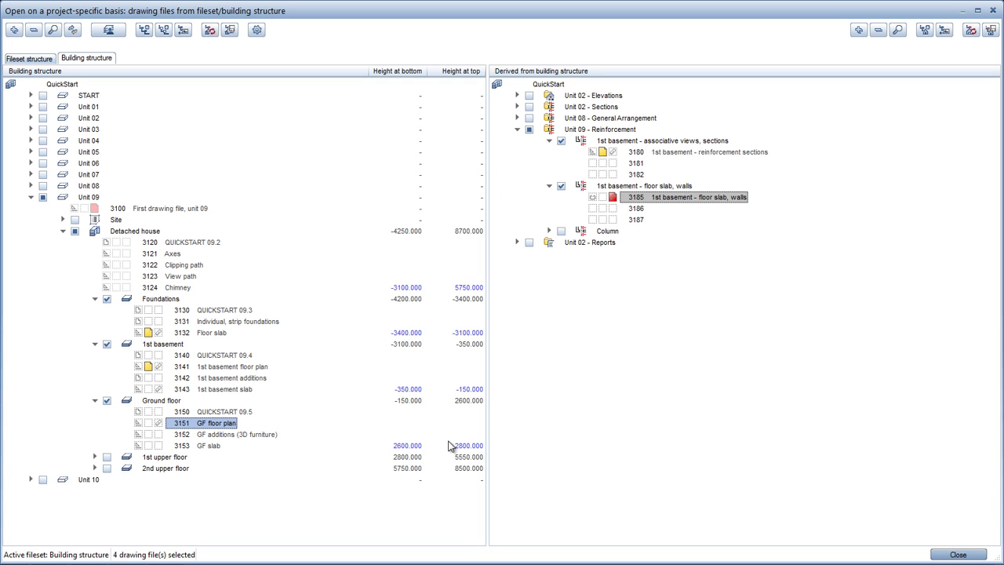
click(957, 554)
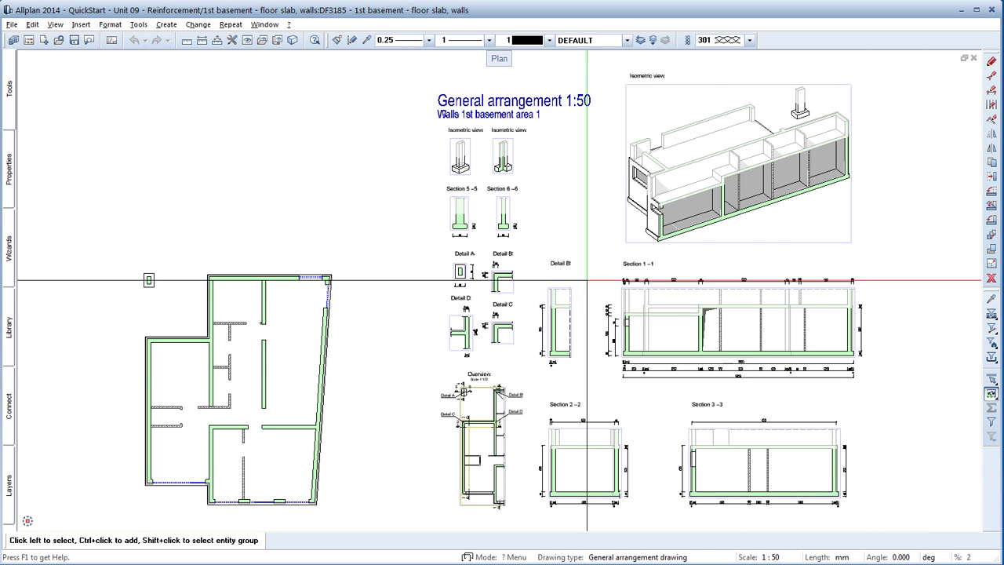
Load the display favorite 07 Reinforcement drawing.bdfa from the Favorites - project folder
click(263, 40)
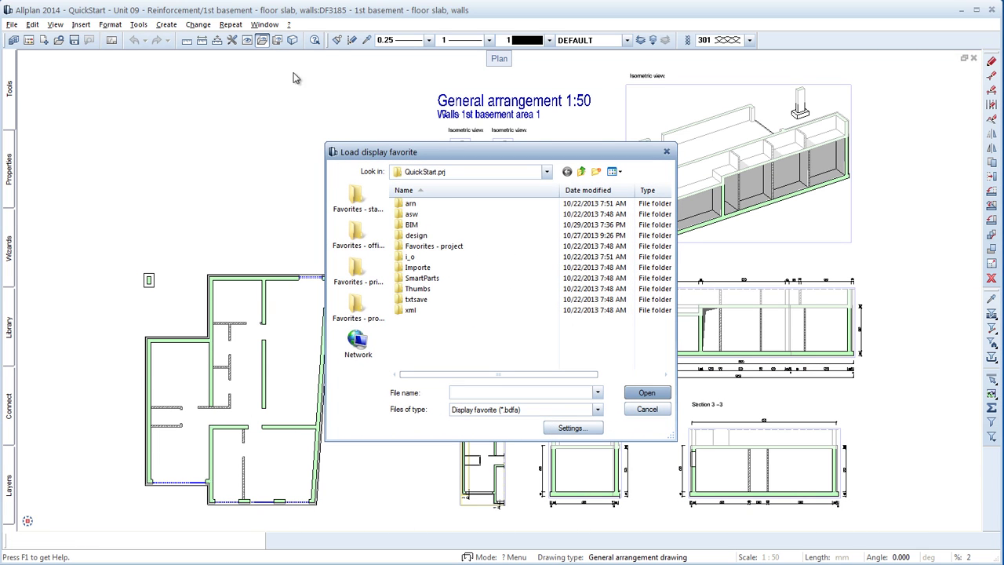
double_click(424, 246)
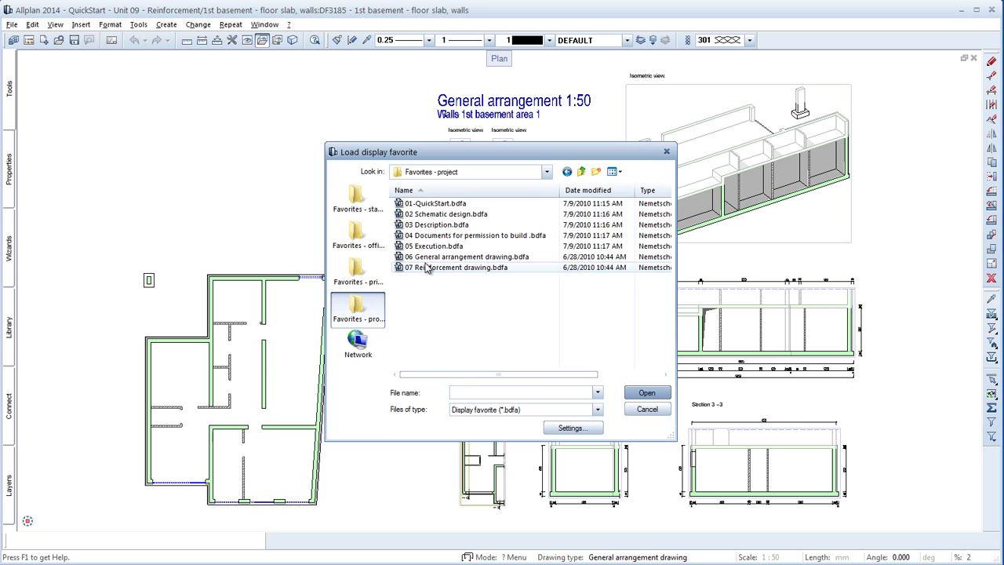
click(440, 267)
click(646, 392)
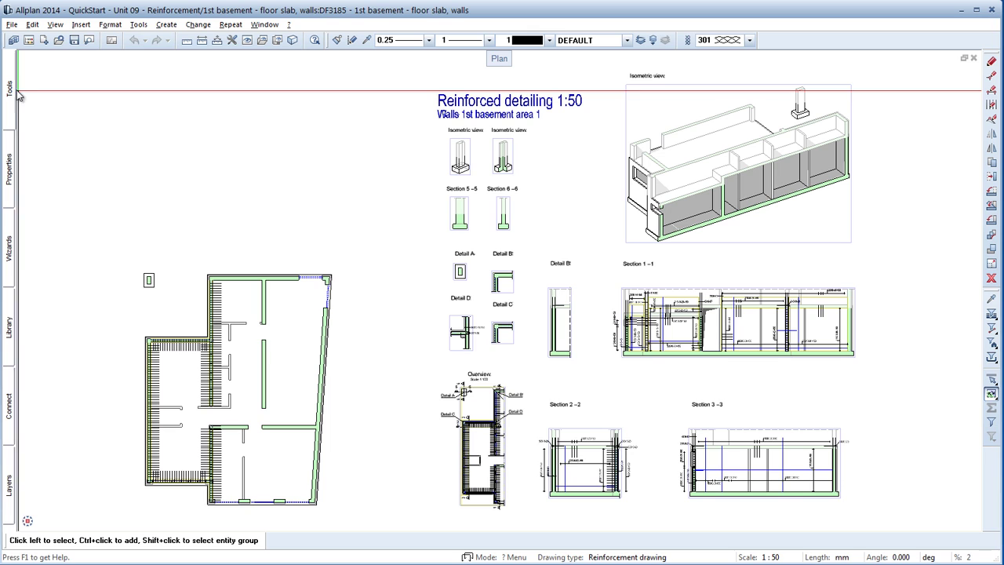
Keep the Tools palette permanently open and switch it to the Engineering module
mouse_move(11, 91)
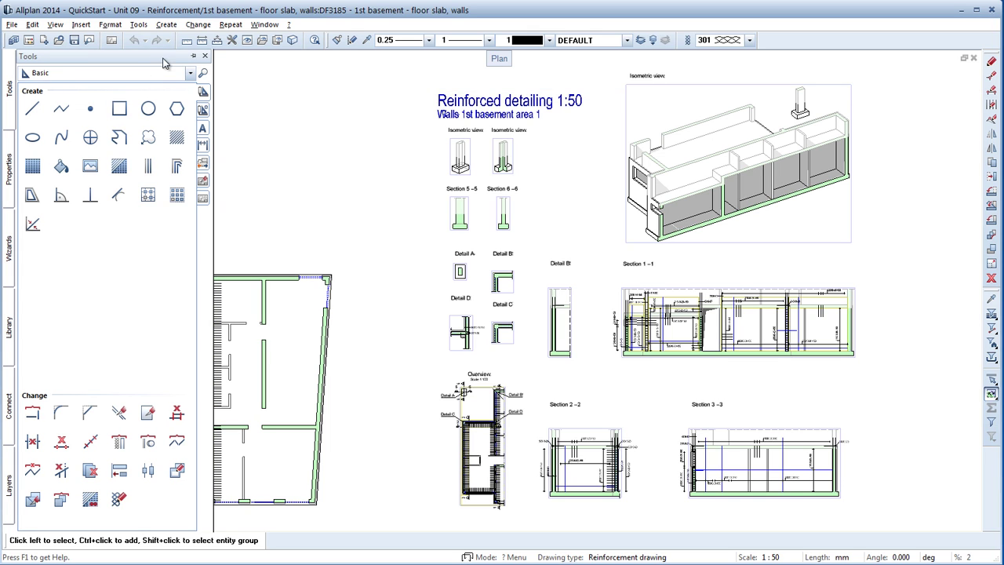
click(193, 55)
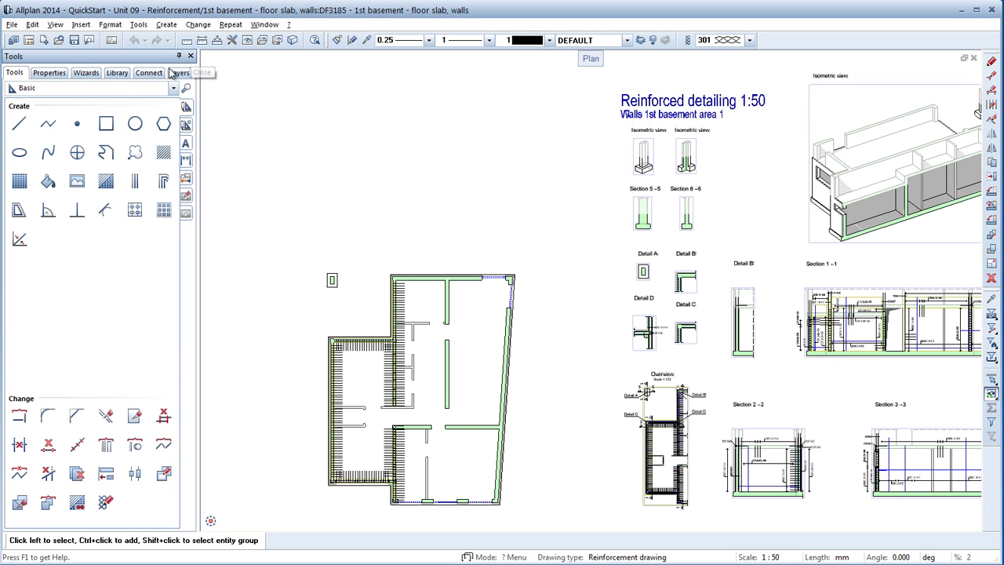
click(174, 88)
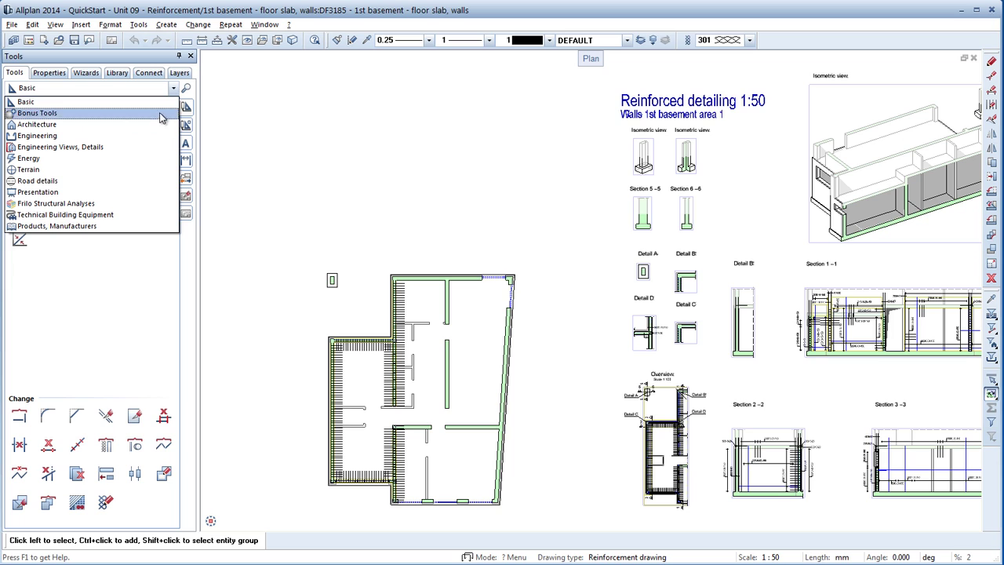
click(151, 136)
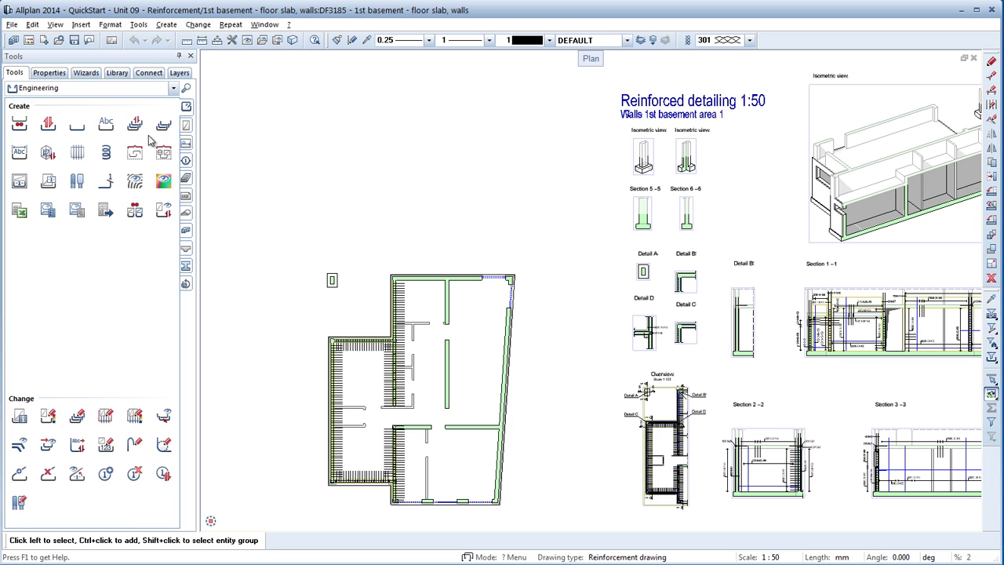
Choose the first wall corner reinforcement component, accept its default parameters, and position it at the wall corner in Detail B
click(48, 152)
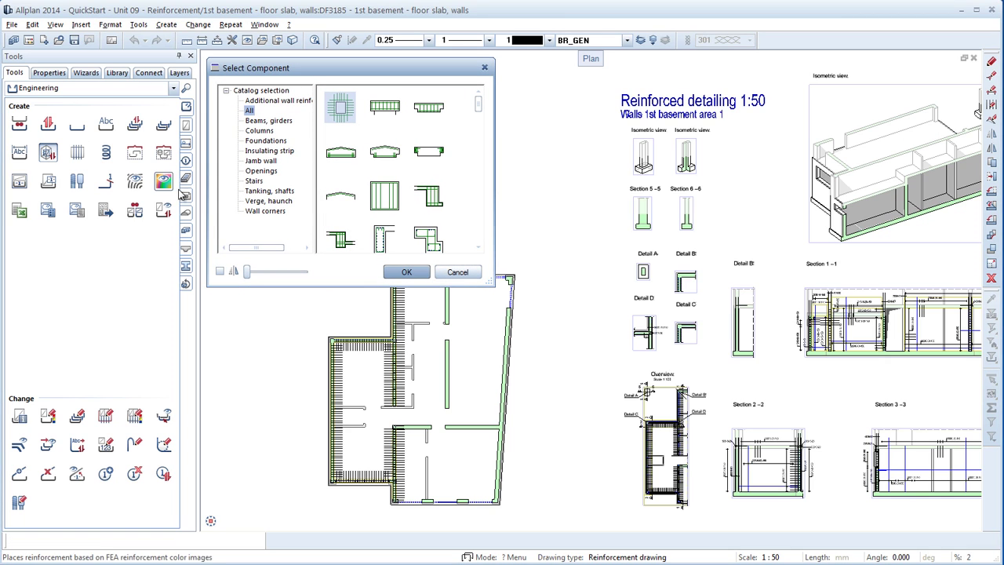
click(251, 212)
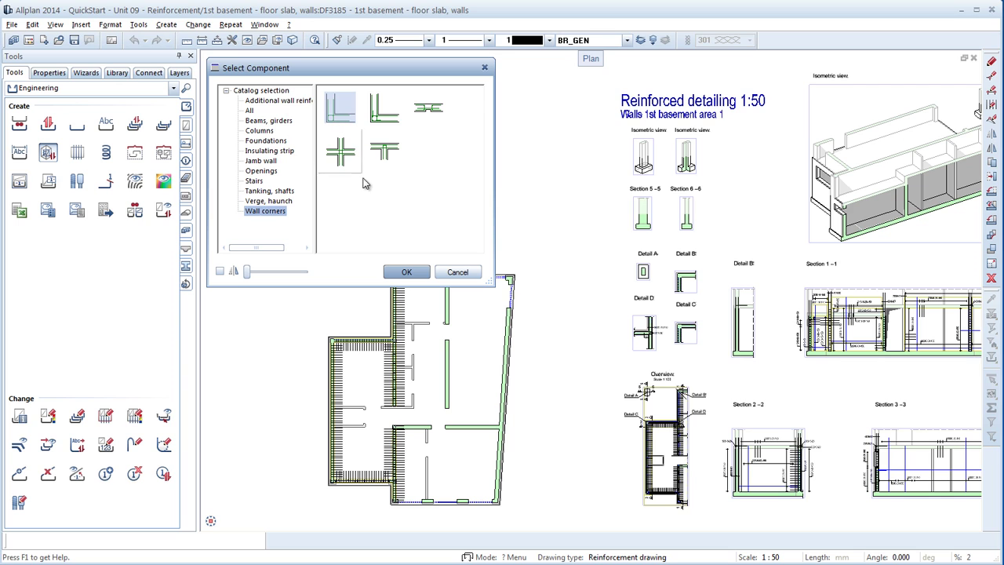
click(402, 272)
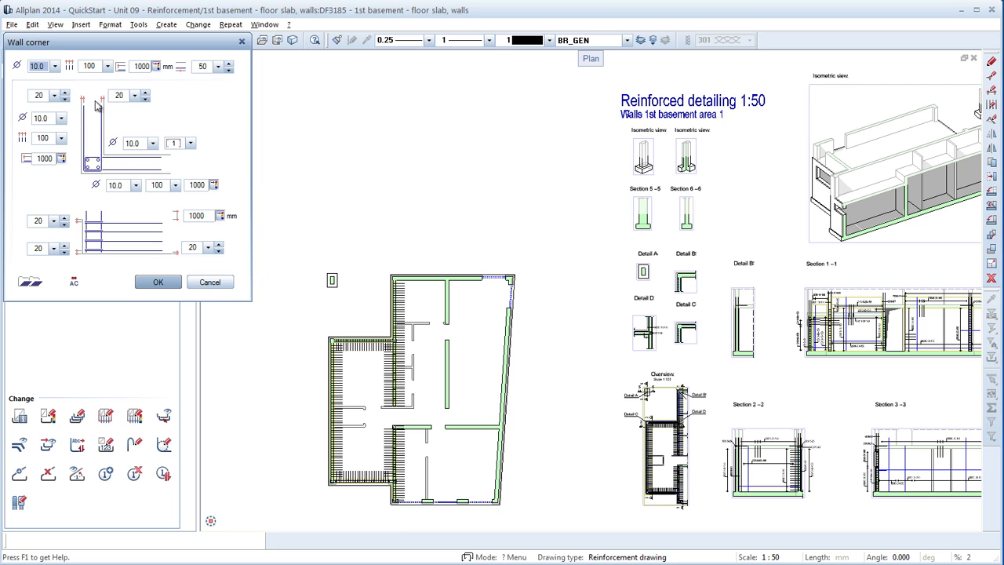
click(156, 281)
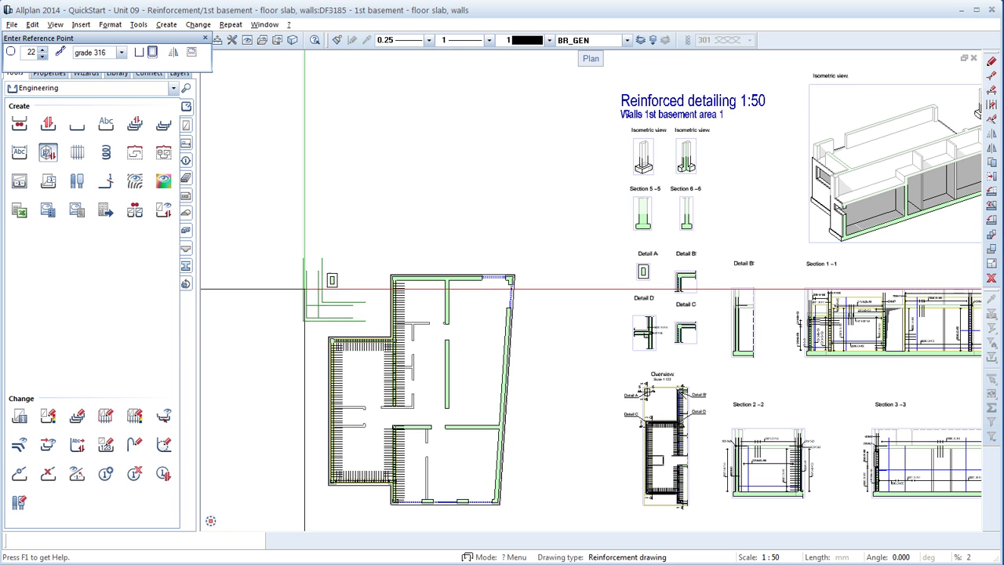
scroll(683, 284, up, 5)
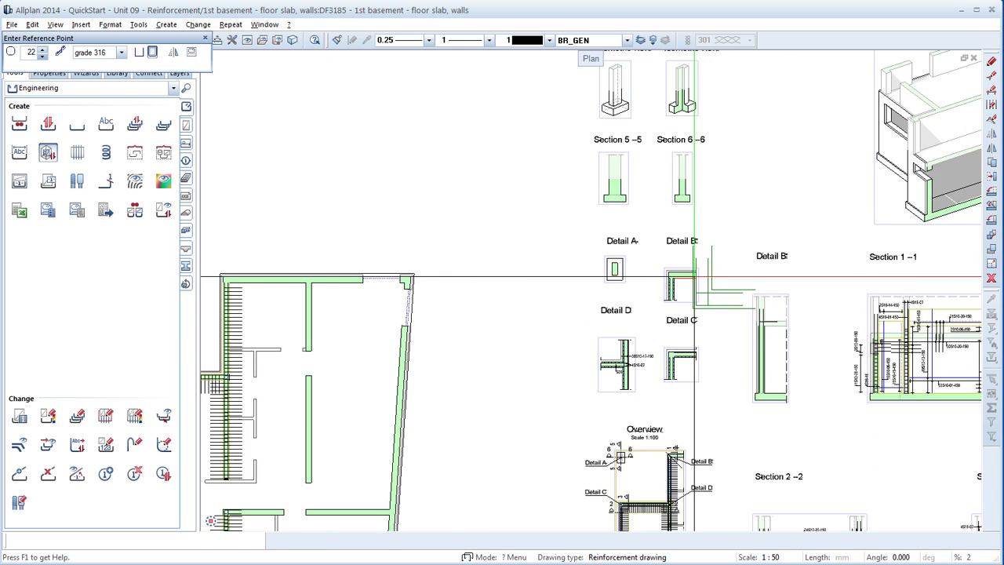
scroll(692, 284, up, 5)
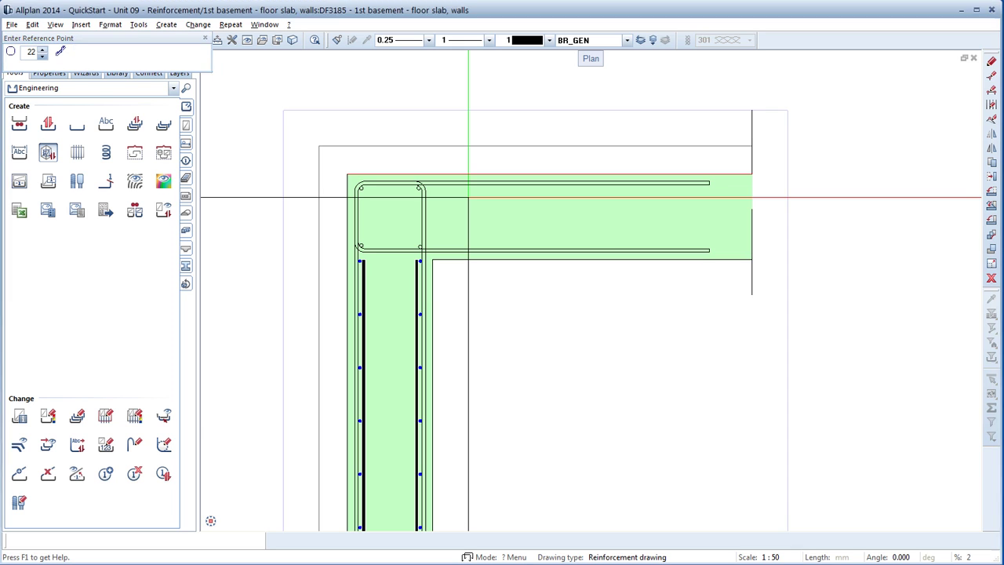
click(468, 197)
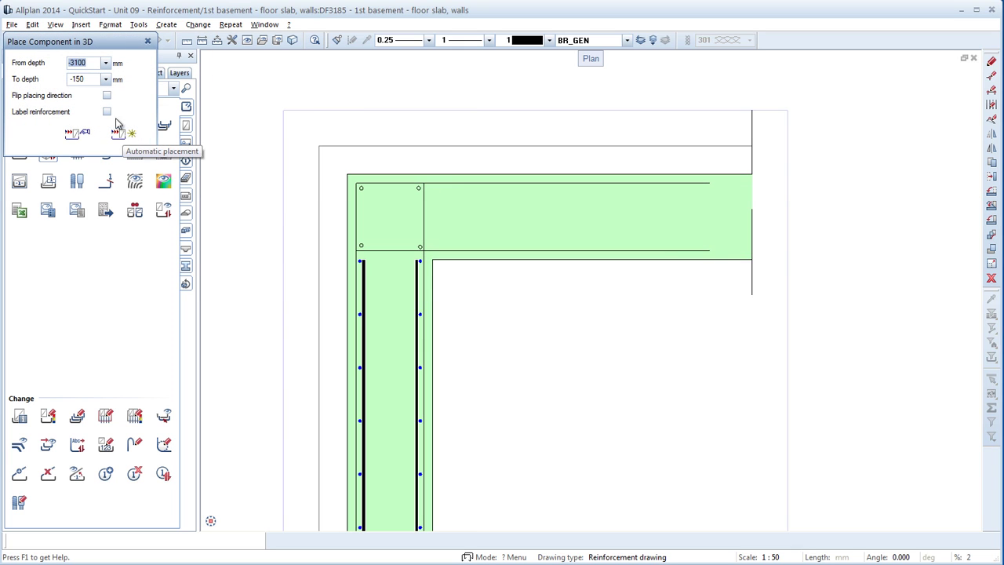
Set the Detail B corner reinforcement's To depth to -350 mm and place it automatically
click(105, 80)
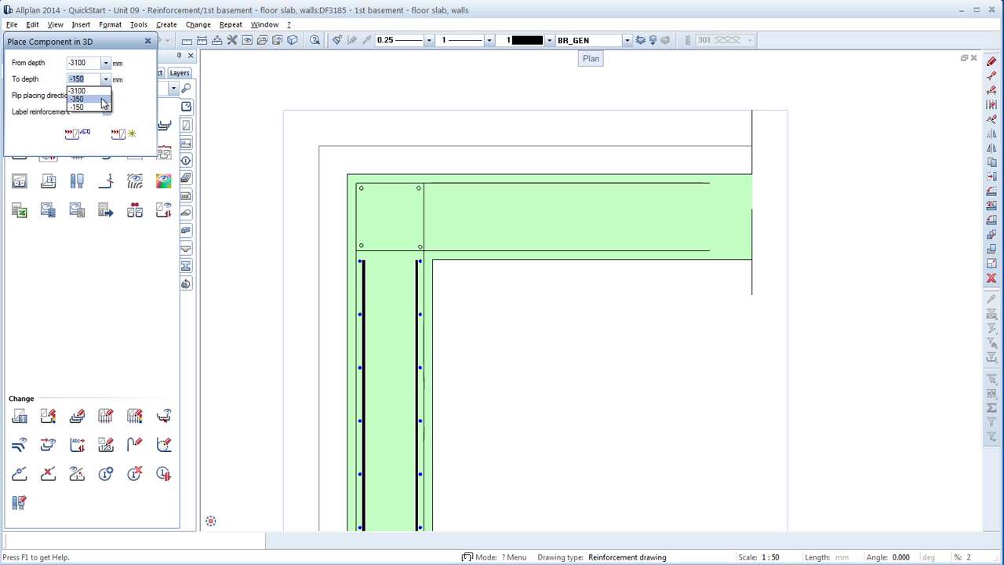
click(77, 99)
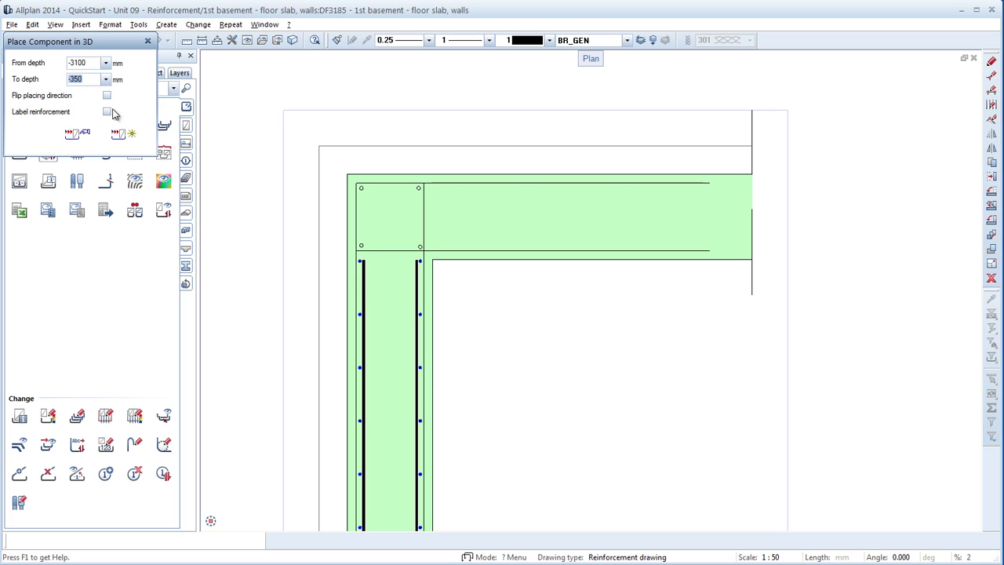
click(119, 137)
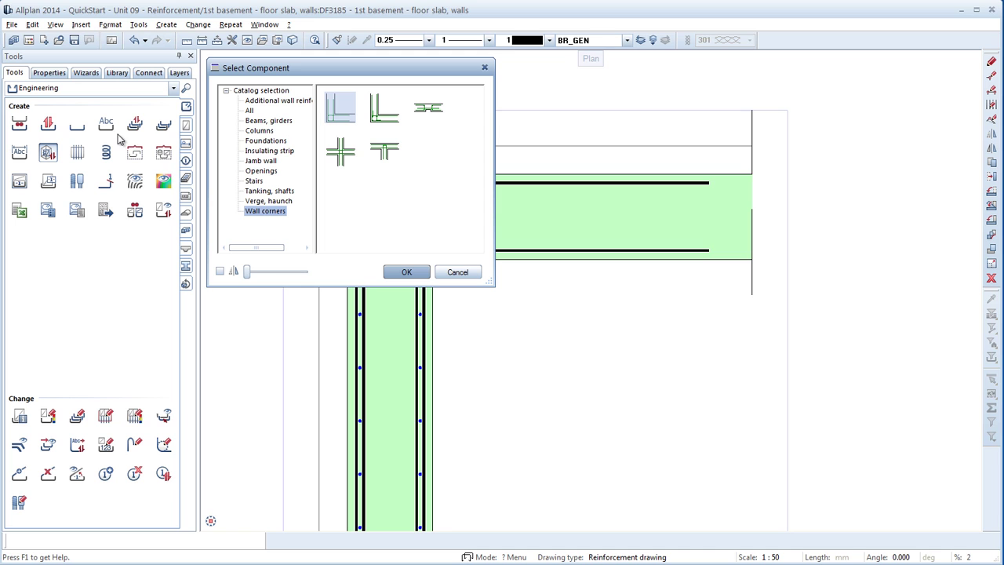
Reuse the same wall corner component with its default parameters and position it at the wall corner in Detail C
click(393, 272)
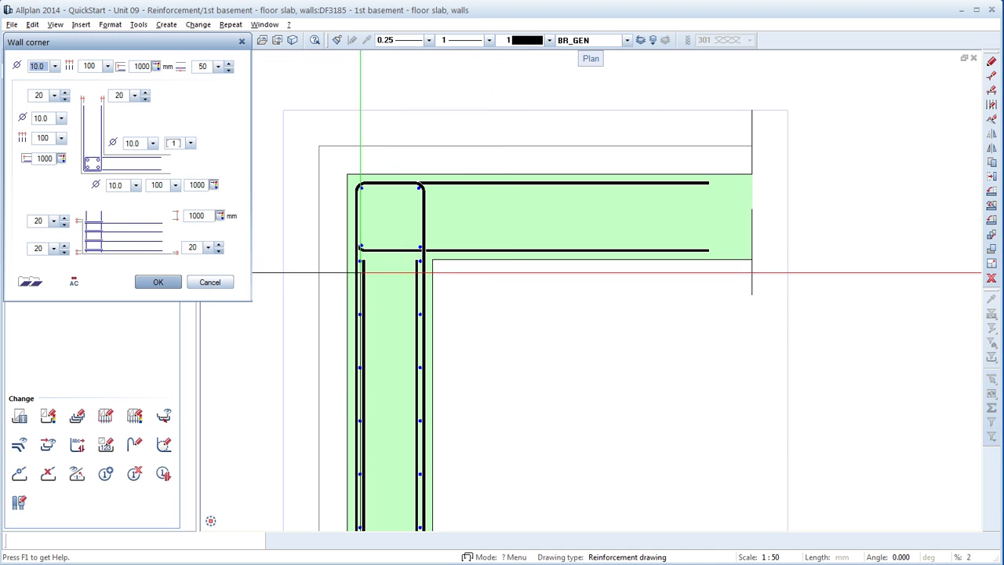
click(158, 281)
scroll(487, 227, down, 2)
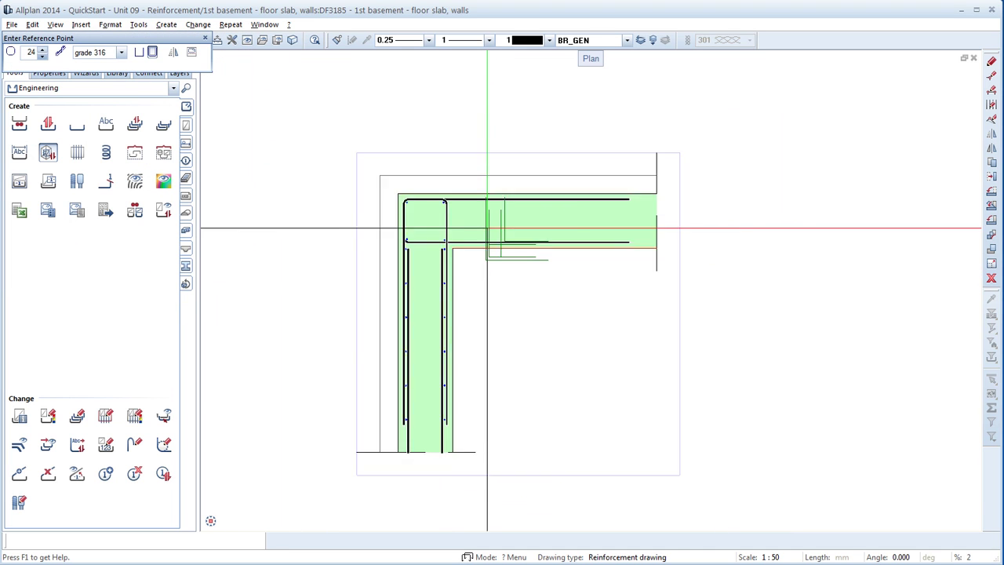
scroll(487, 227, down, 2)
scroll(485, 229, up, 4)
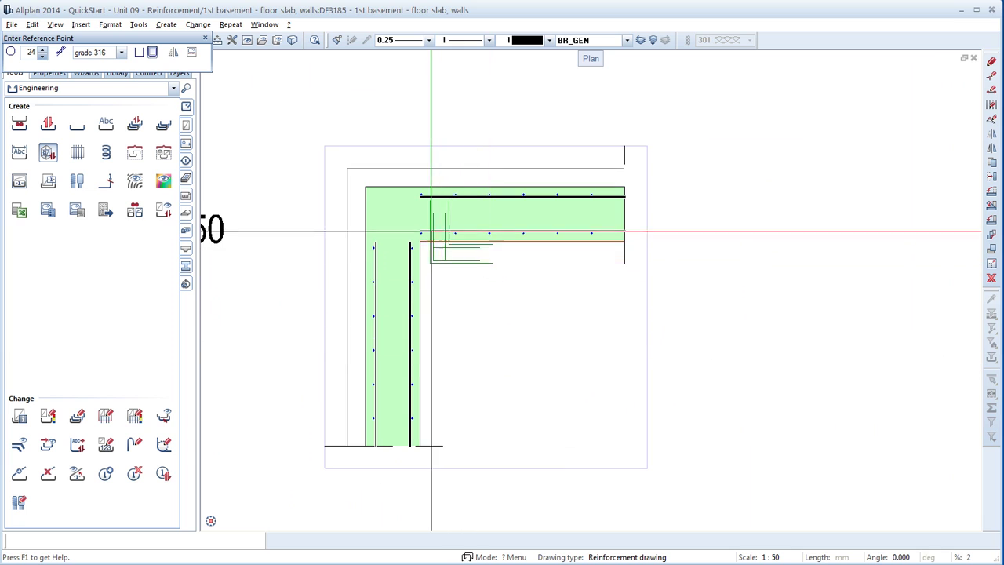
click(420, 207)
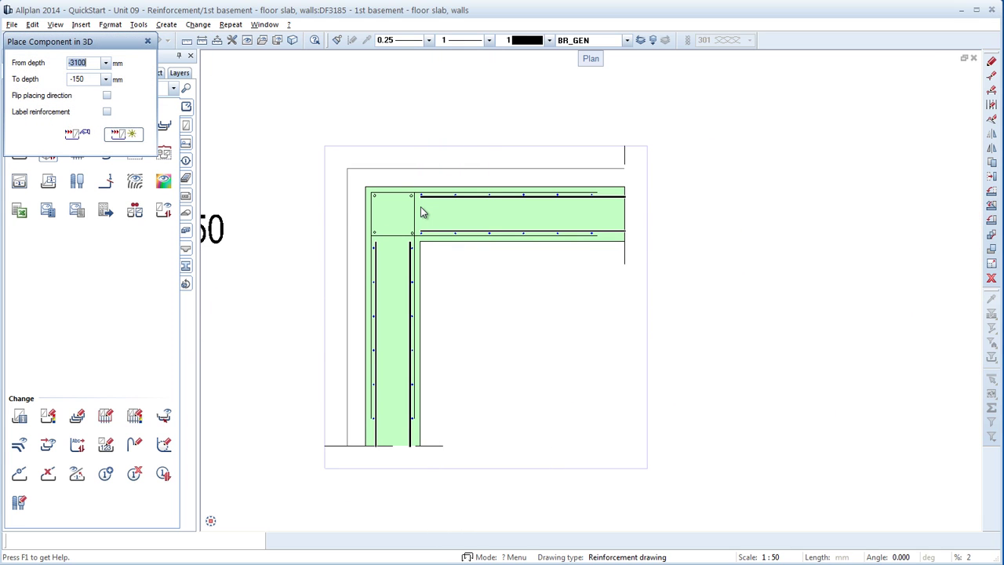
Set the Detail C corner reinforcement's To depth to -350 mm, place it automatically, and end component placement
click(106, 79)
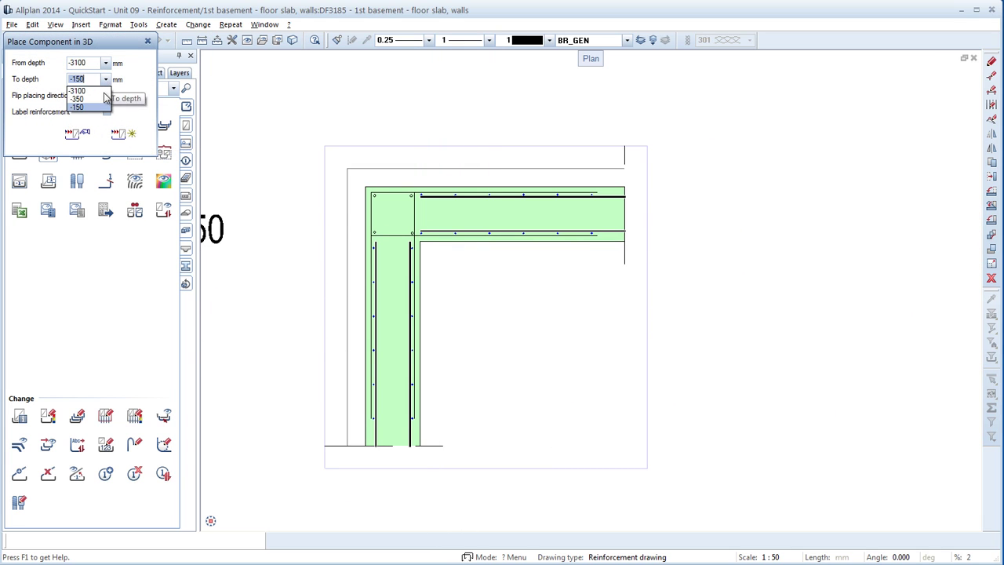
click(78, 96)
click(116, 135)
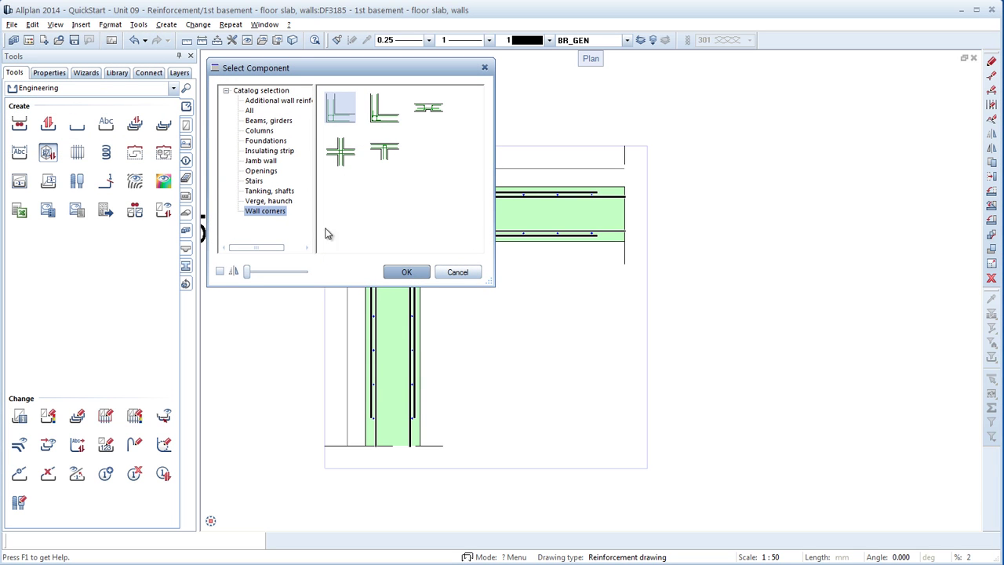
click(452, 274)
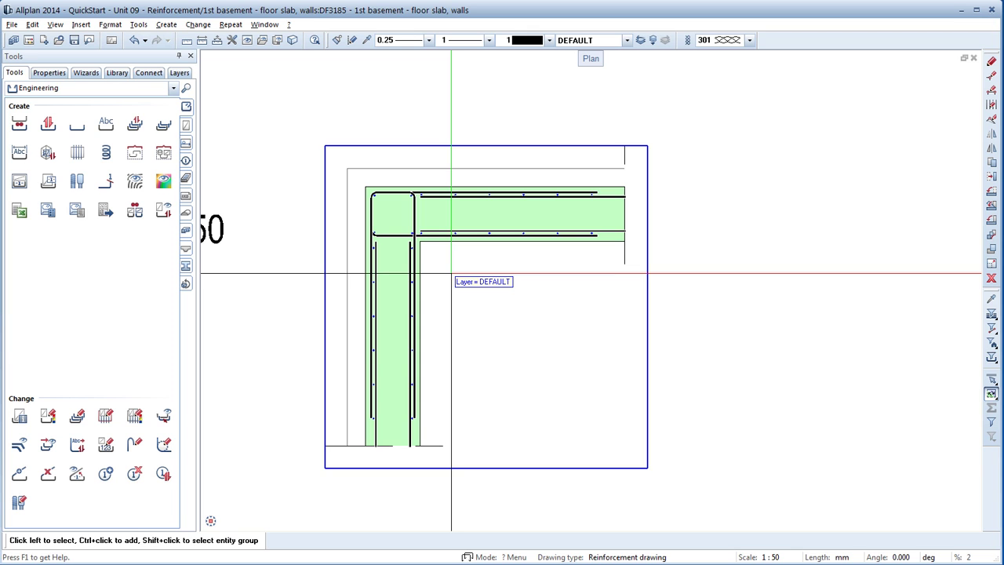
Make drawing file 3190 Column under Unit 09 - Reinforcement the current drawing file
middle_click(445, 276)
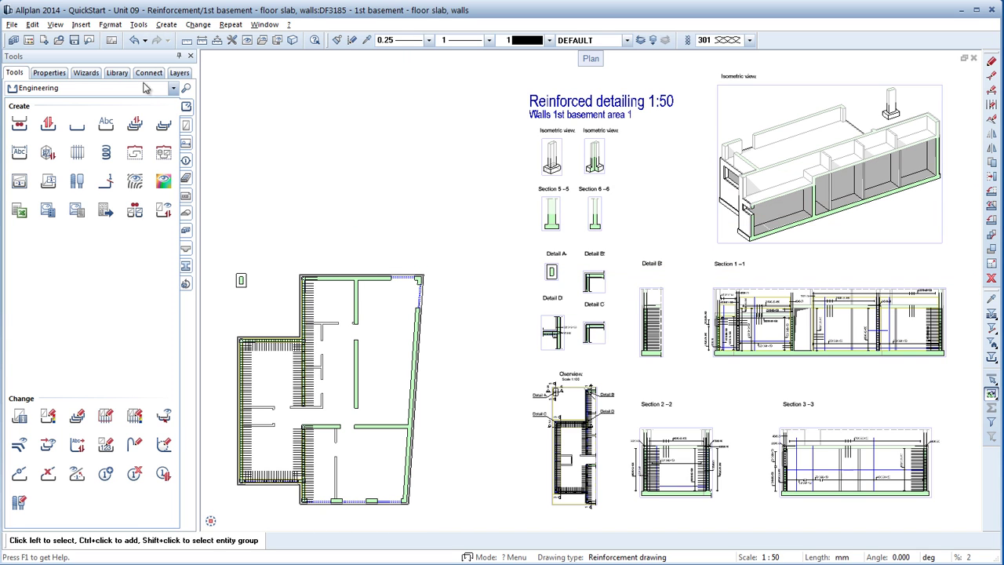
click(31, 42)
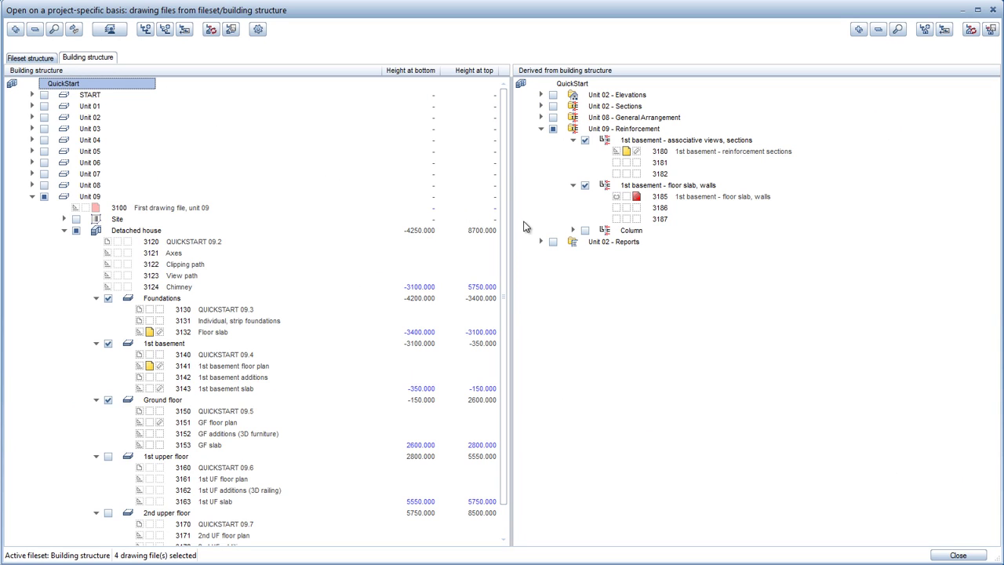
click(573, 230)
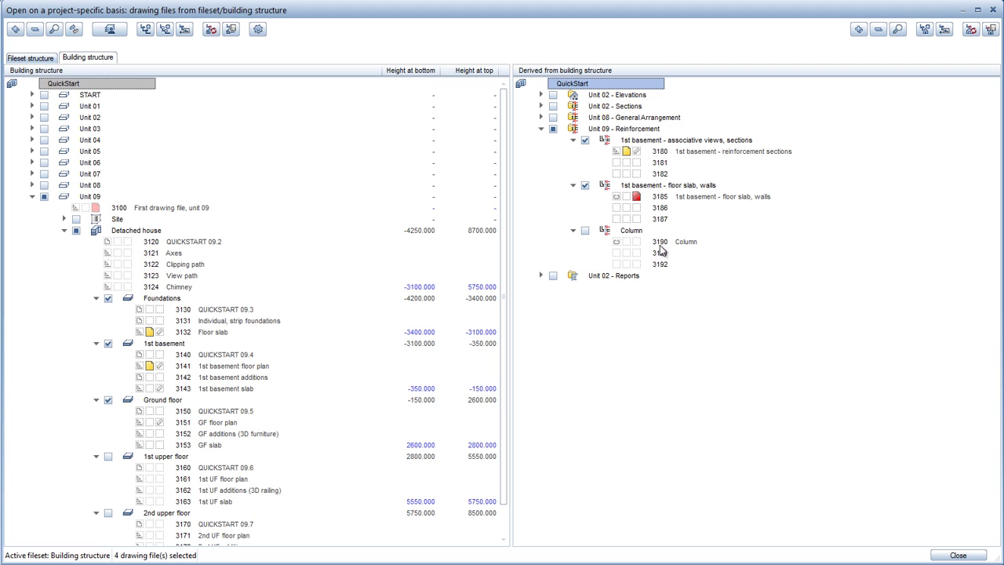
click(637, 242)
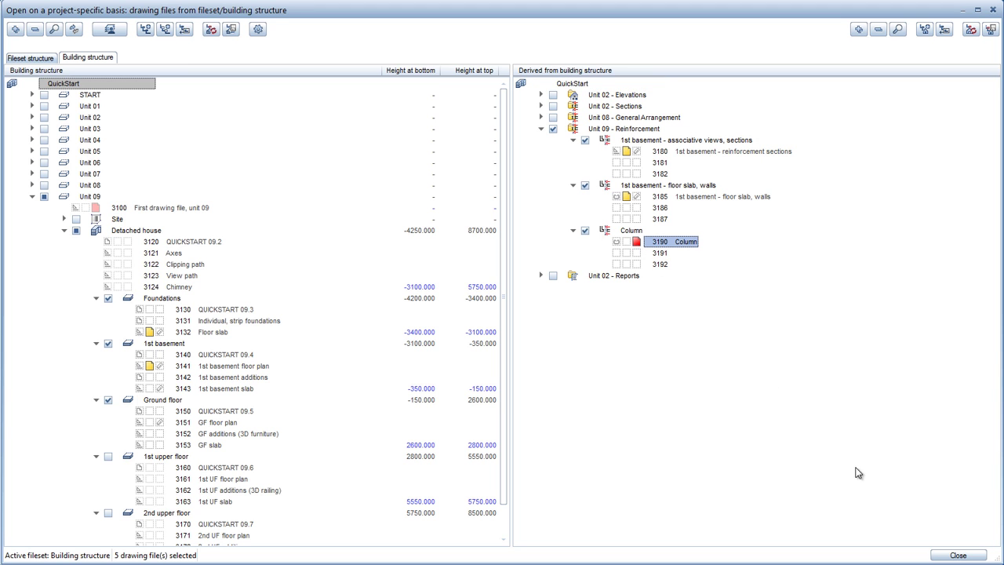
click(955, 555)
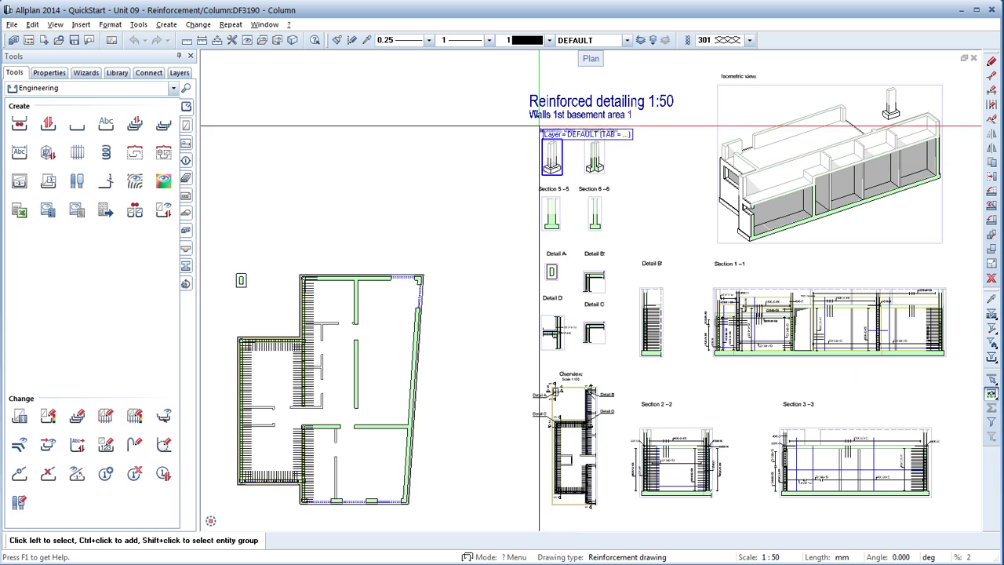
Create a straight bar with hooks along the bottom edge of the column footing in Section 5 - 5
scroll(623, 243, up, 5)
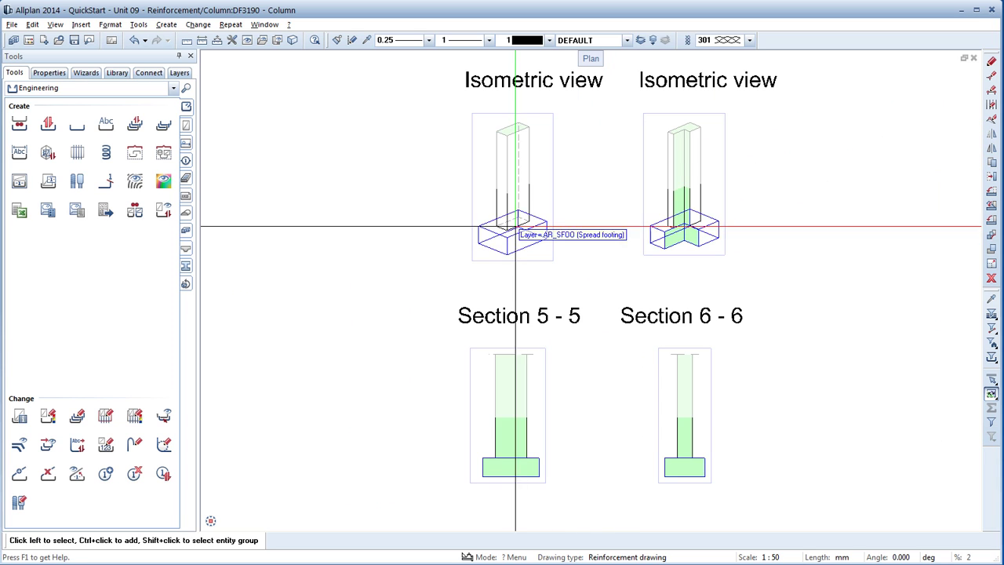
click(47, 123)
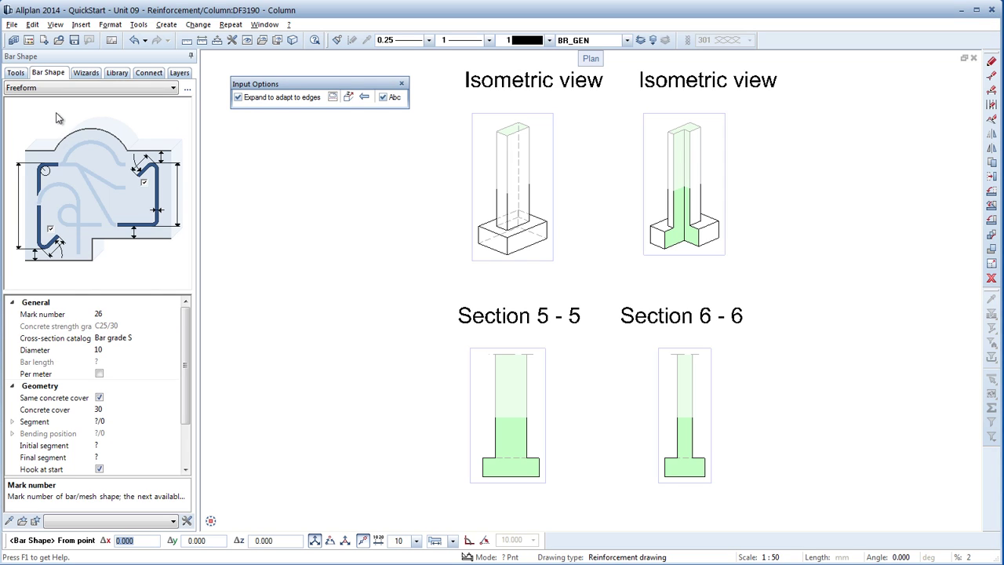
click(57, 90)
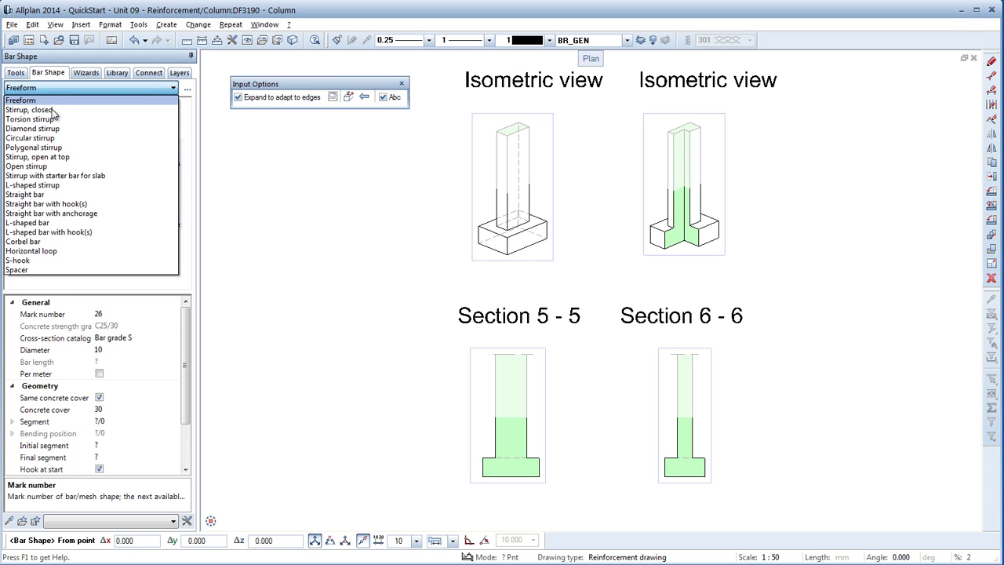
click(53, 203)
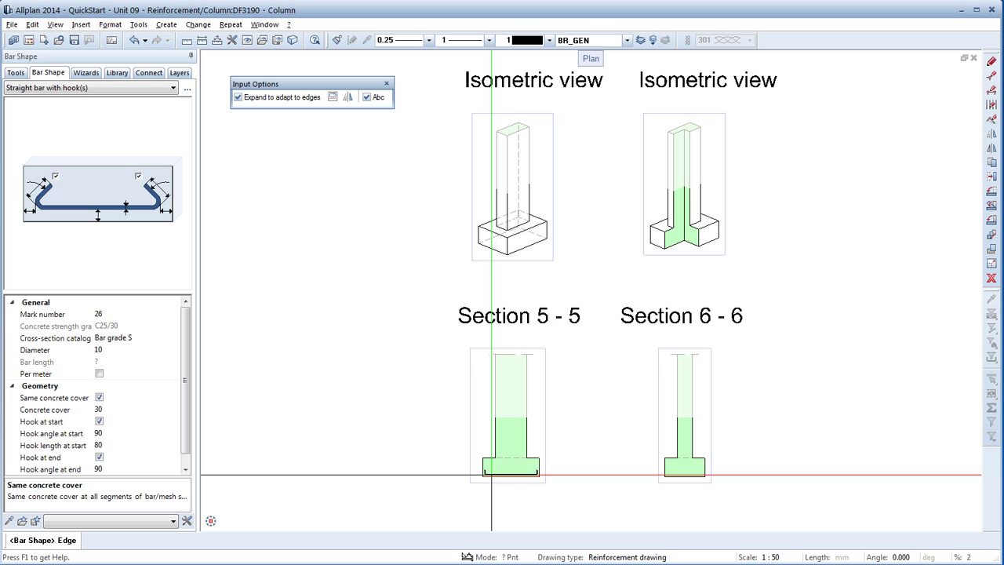
click(492, 475)
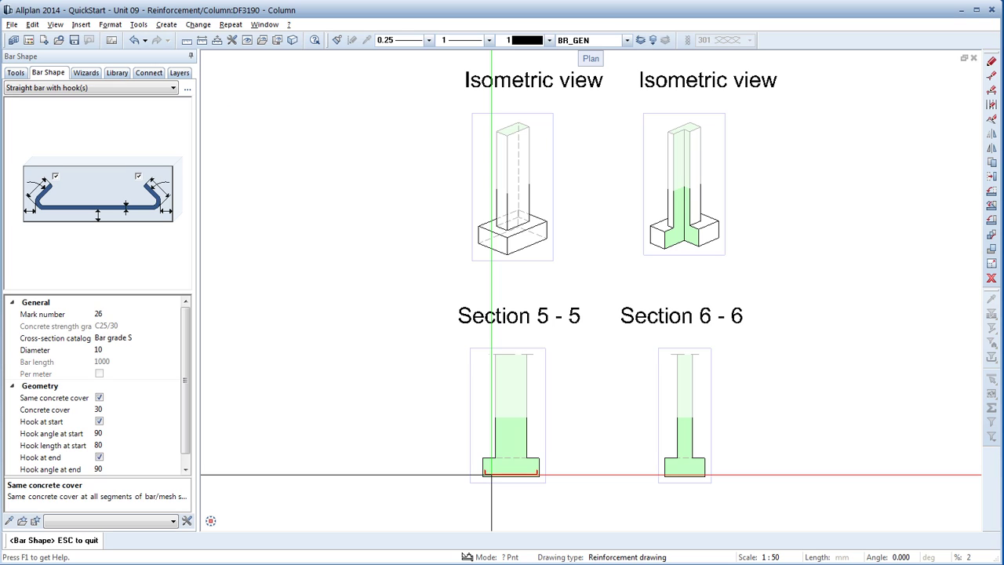
Place the Section 5 - 5 footing bar with automatic placement at a spacing of 125
right_click(492, 475)
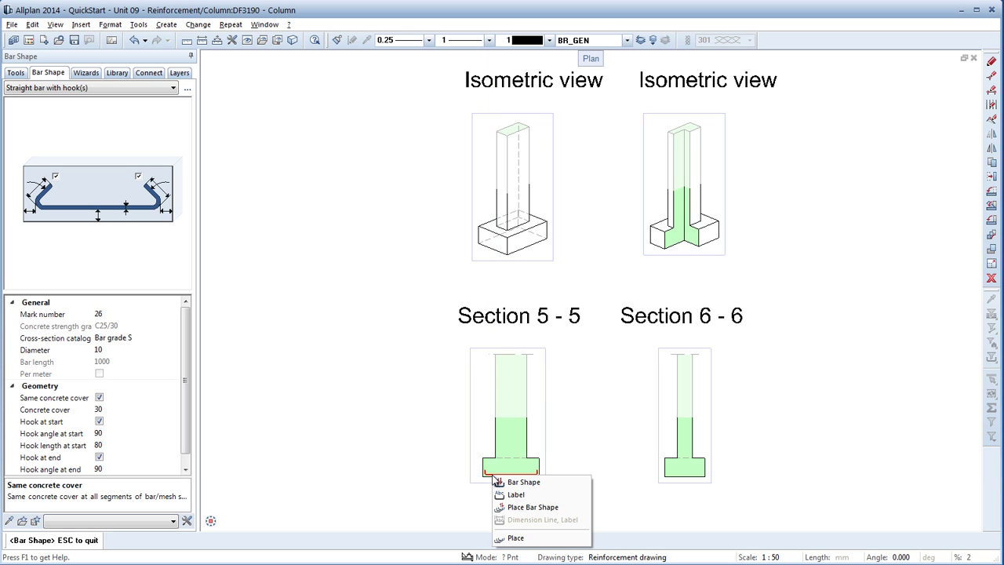
click(525, 507)
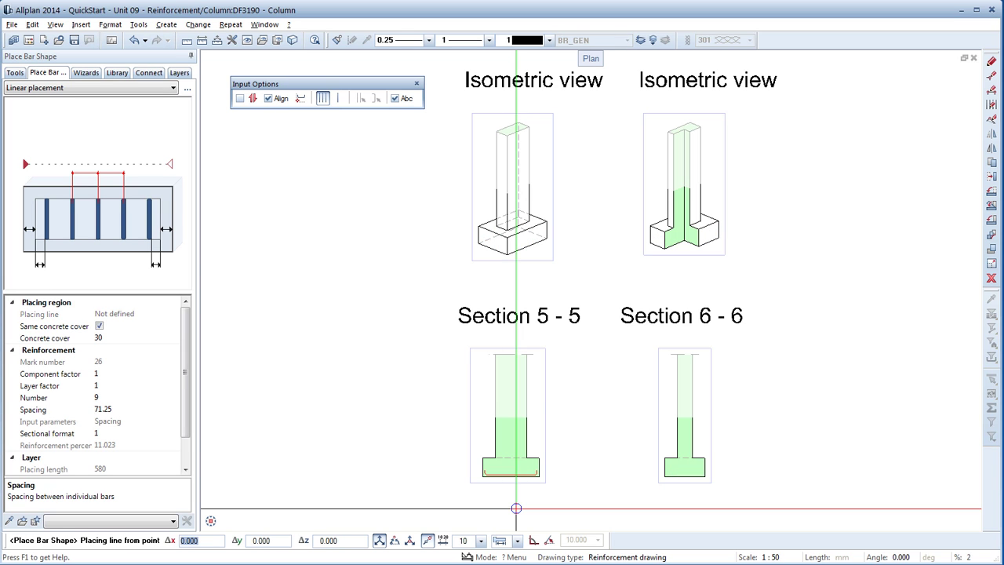
click(240, 100)
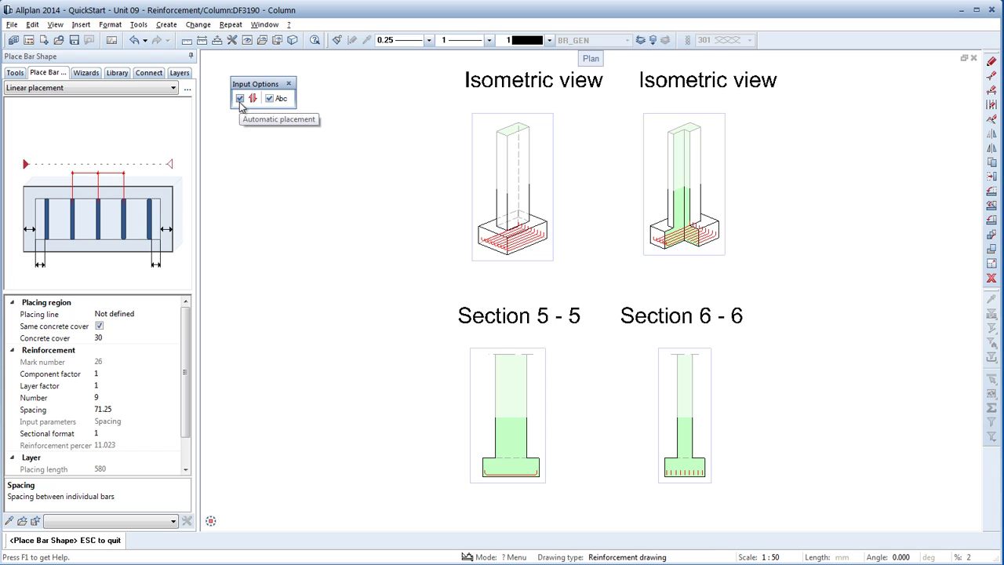
click(120, 408)
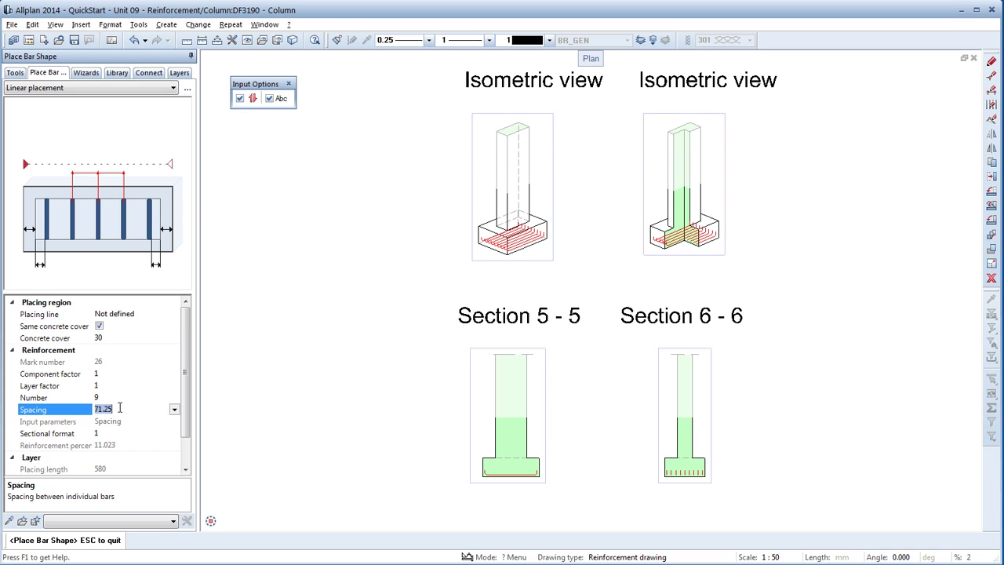
click(174, 409)
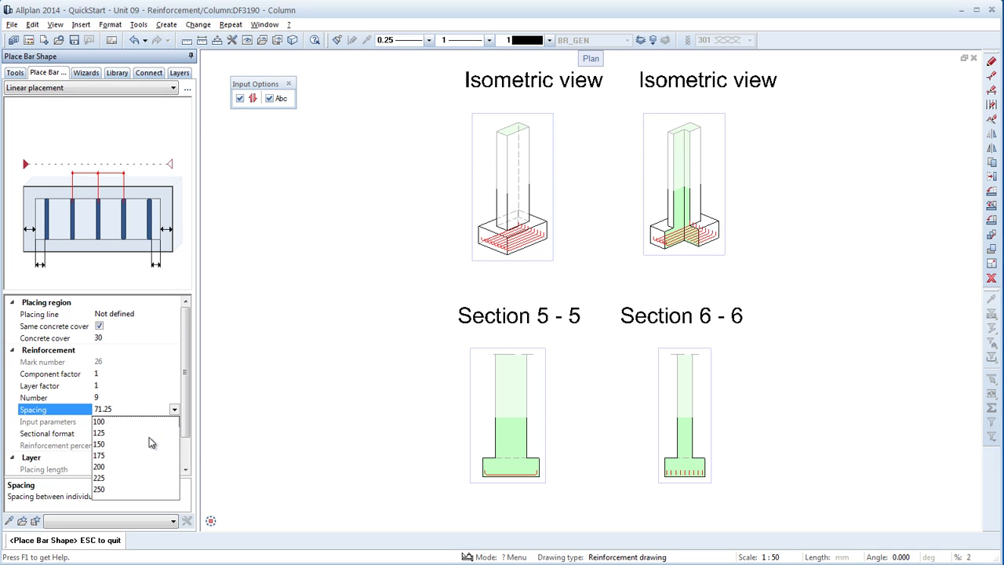
click(149, 437)
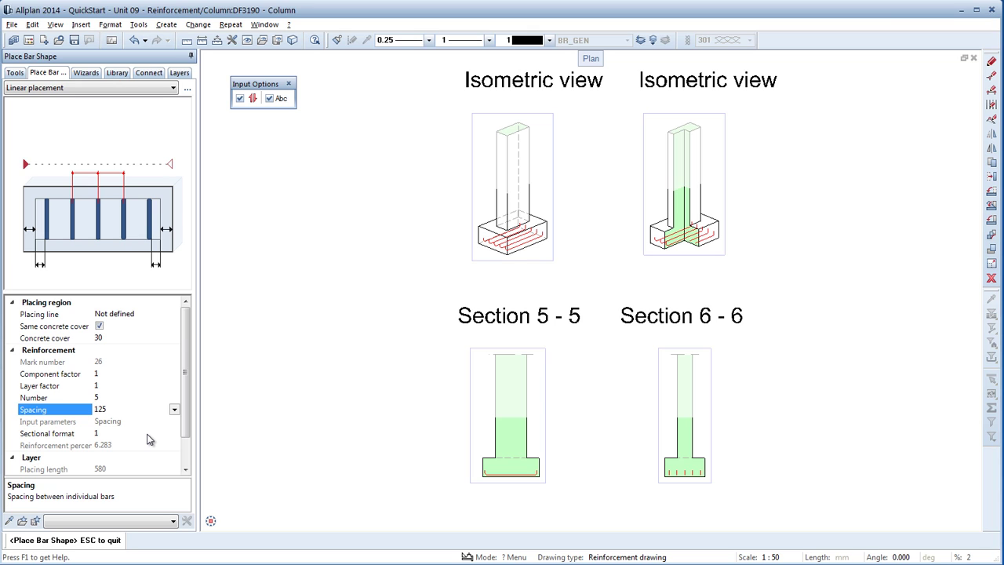
Create a straight bar with hooks along the footing's bottom edge in Section 6 - 6, with separate concrete covers and Concrete cover 1 set to 50
right_click(310, 392)
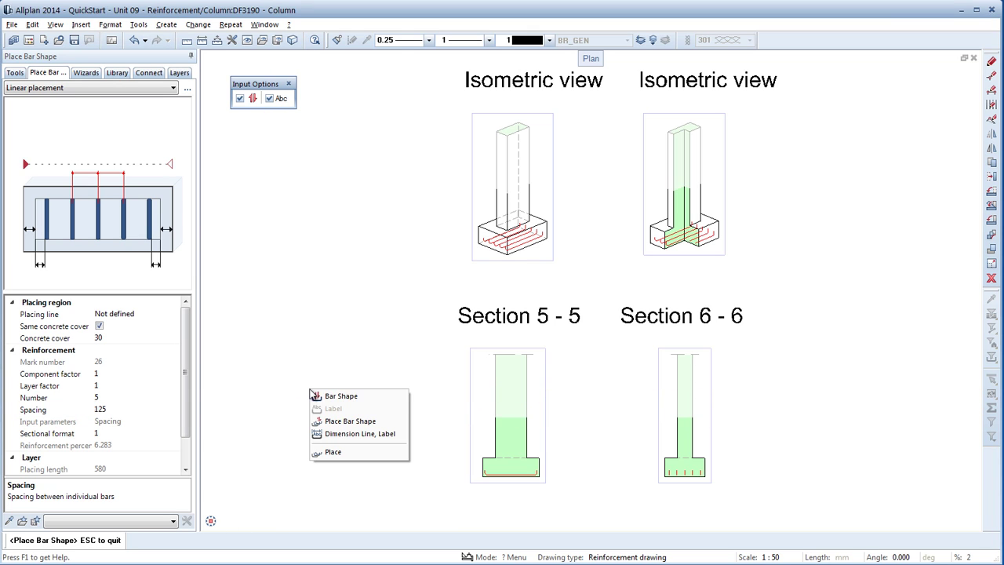
click(330, 396)
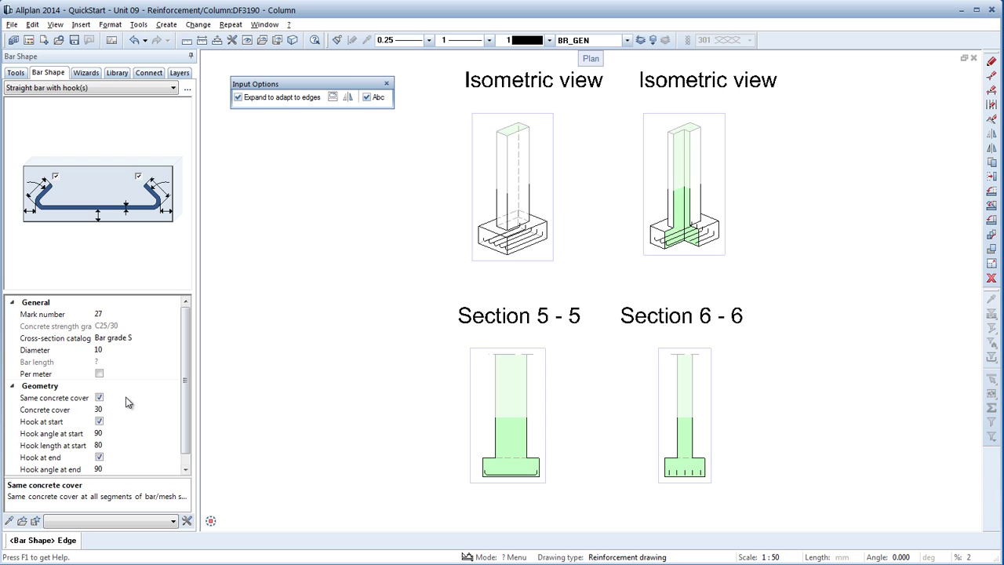
click(100, 398)
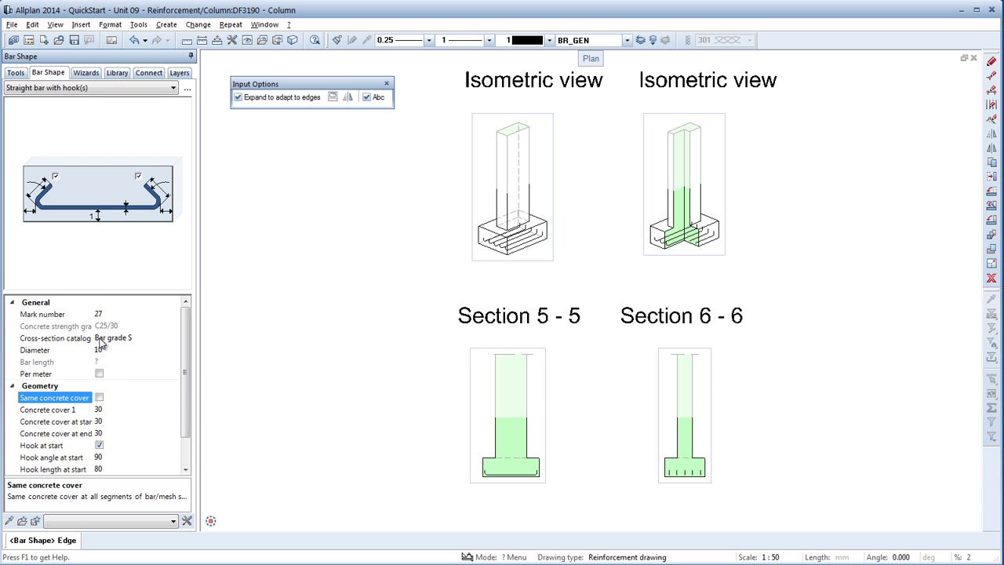
click(96, 220)
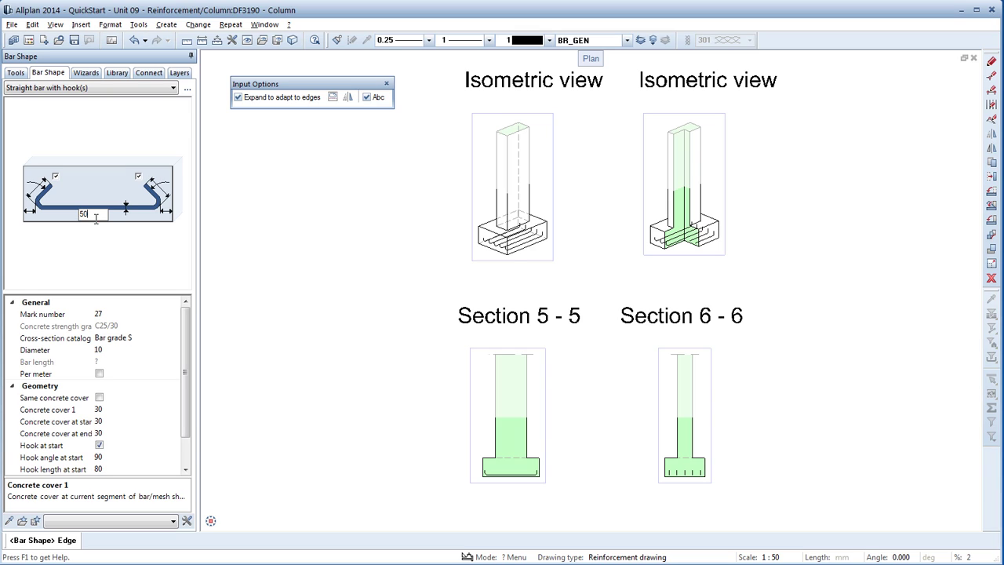
key(Return)
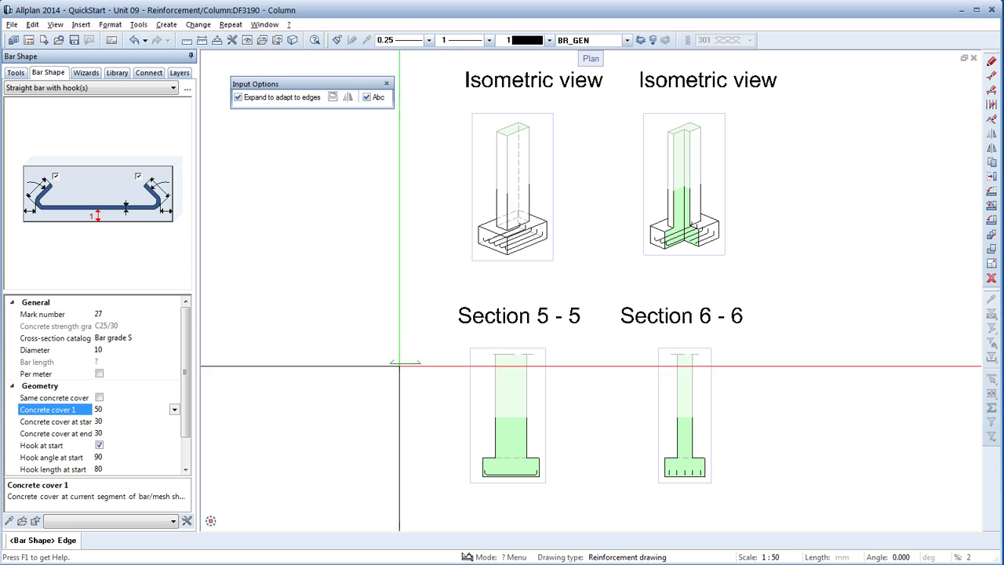
click(670, 475)
Place the Section 6 - 6 hooked bar automatically across the footing and end bar placement
right_click(672, 476)
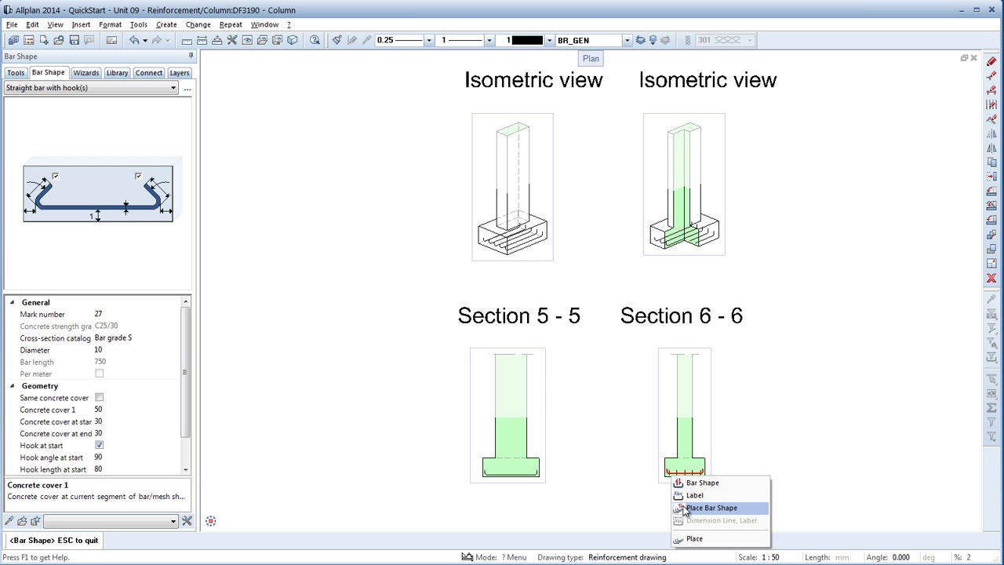
click(686, 508)
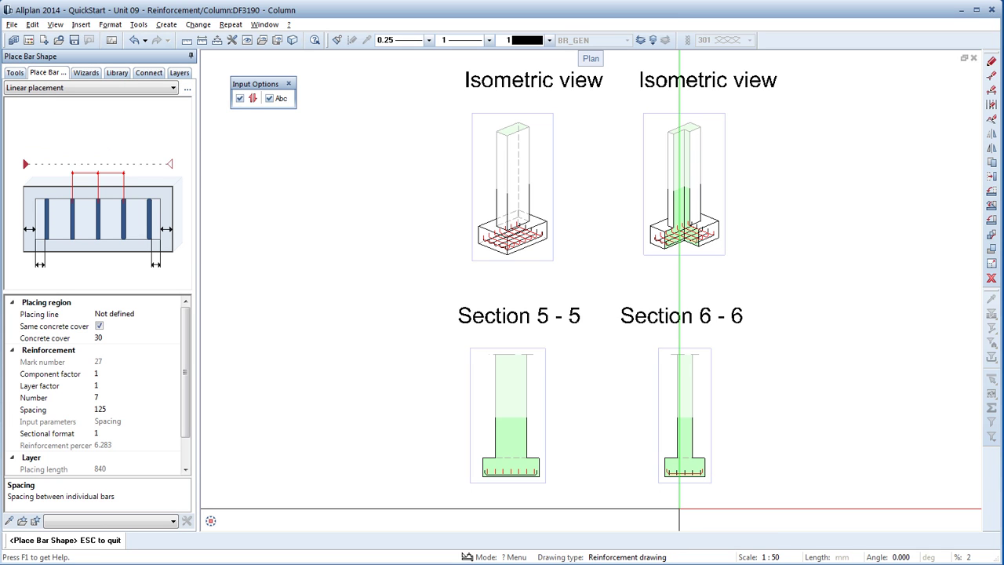
key(Escape)
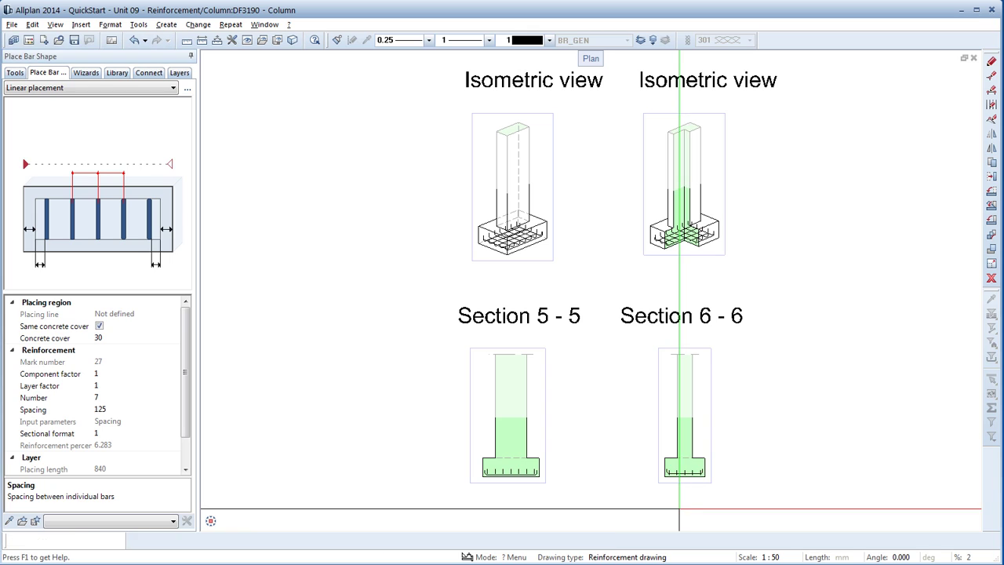
key(Escape)
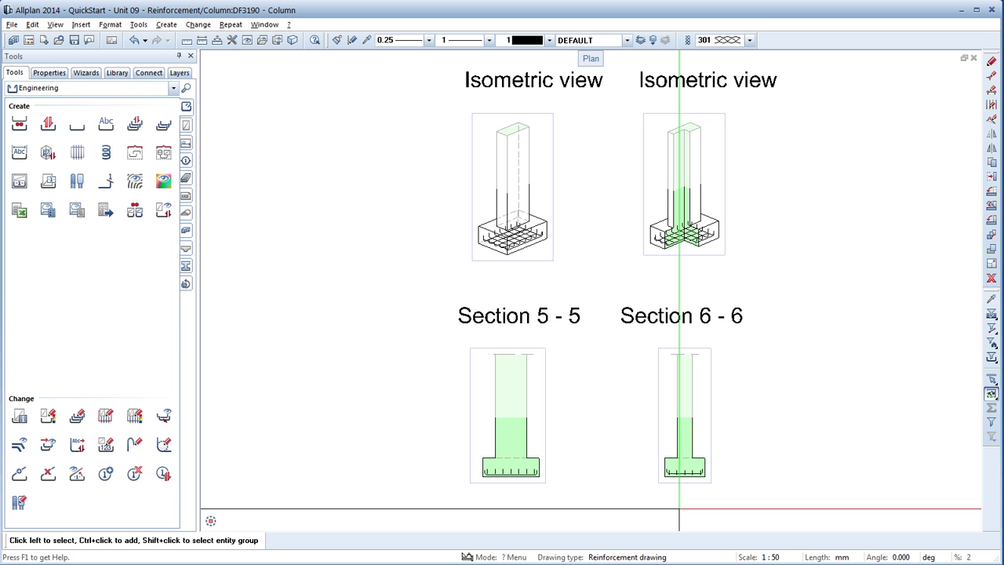
Inspect the column footing and basement wall reinforcement in a maximized 3D animation view, and close that view
key(F4)
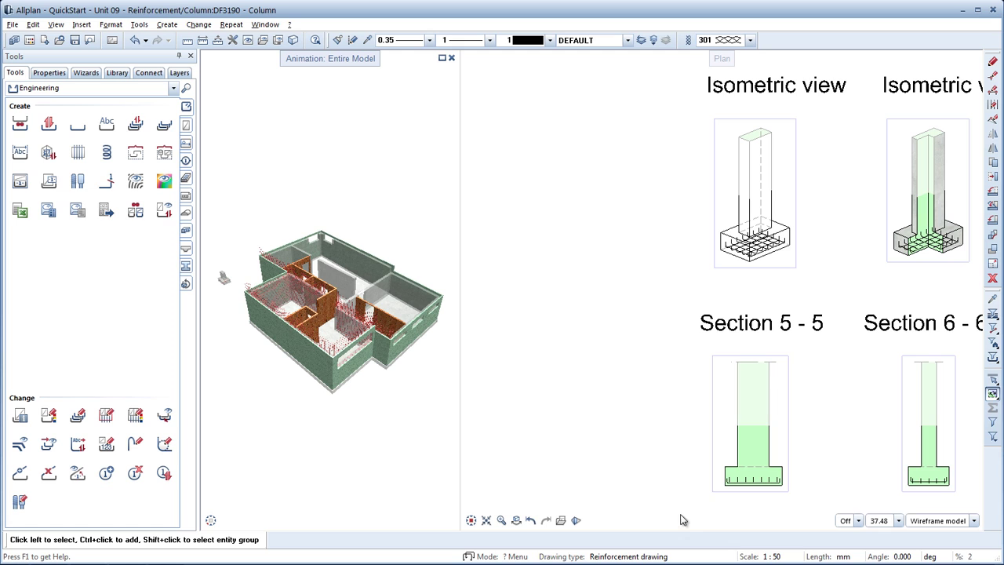
click(442, 59)
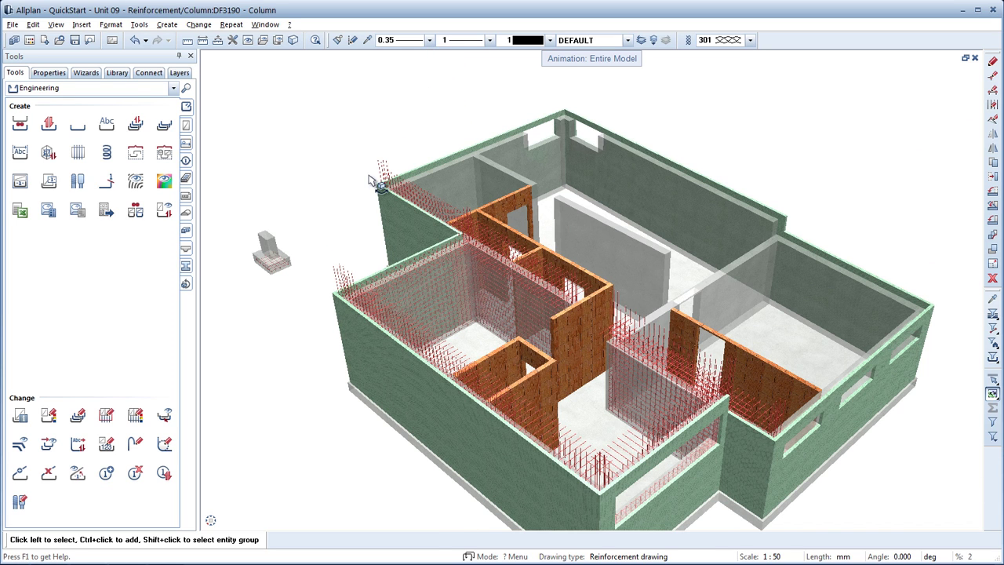
scroll(263, 270, up, 5)
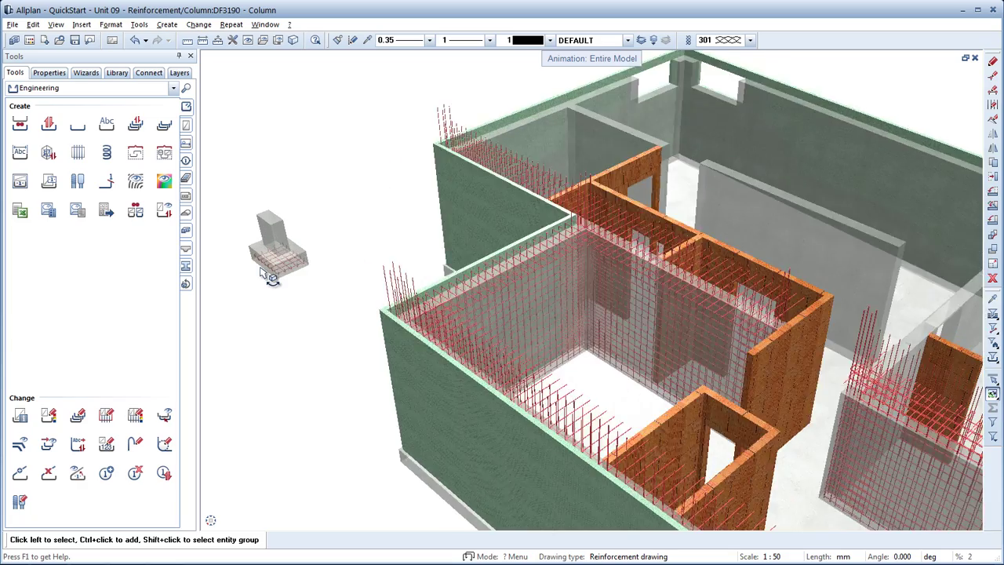
drag(264, 270, 729, 291)
scroll(812, 251, up, 3)
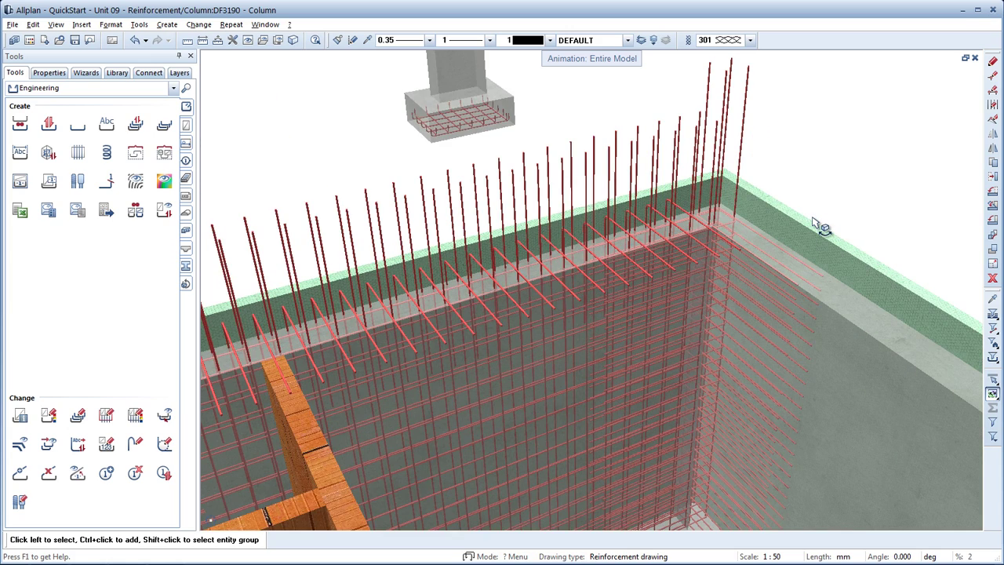
scroll(816, 225, up, 2)
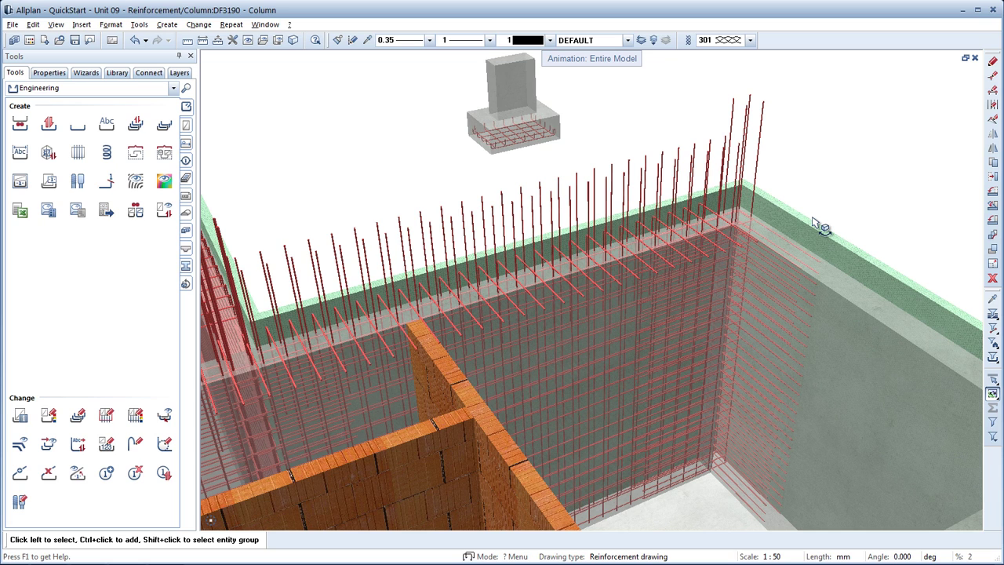
click(974, 58)
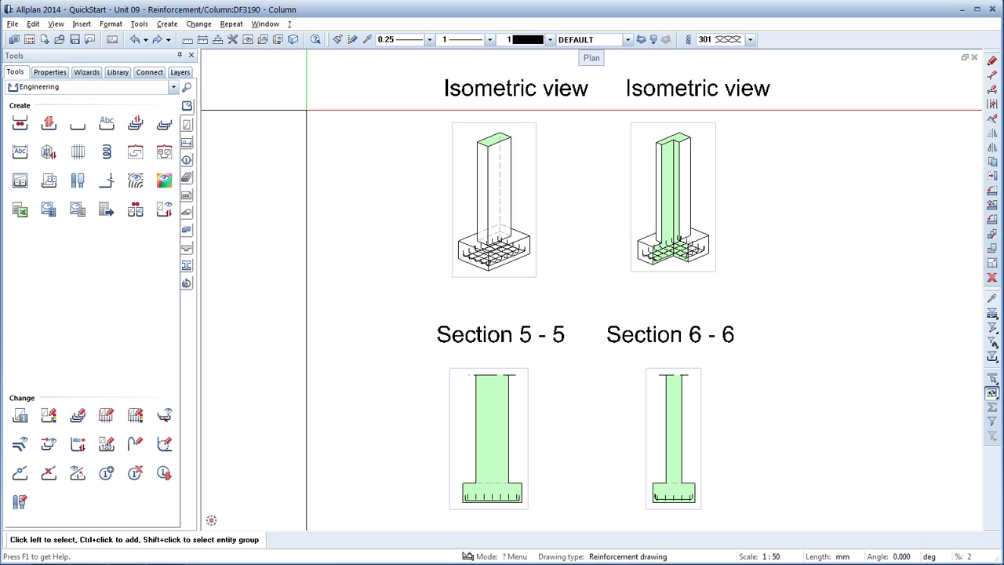
Label the hooked bar along the footing's bottom in Section 5 - 5, placing the text with a leader just outside the footing
click(107, 122)
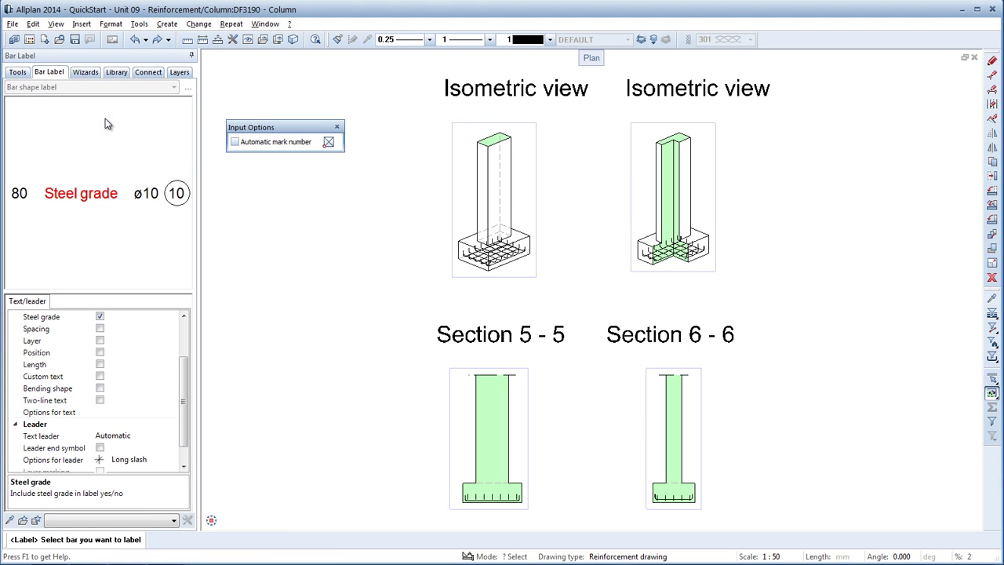
middle_drag(478, 447, 492, 402)
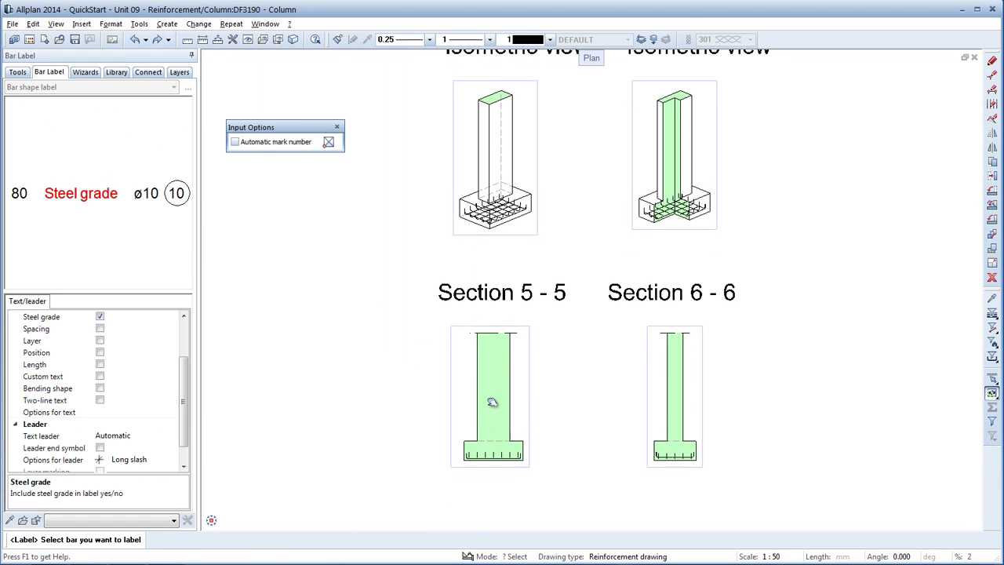
scroll(596, 383, up, 2)
scroll(597, 384, up, 1)
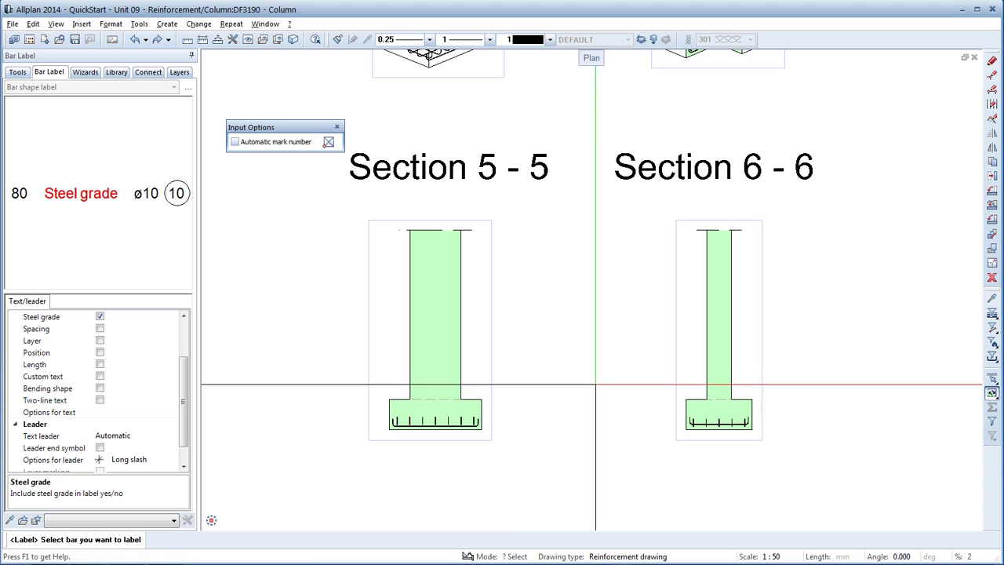
click(479, 421)
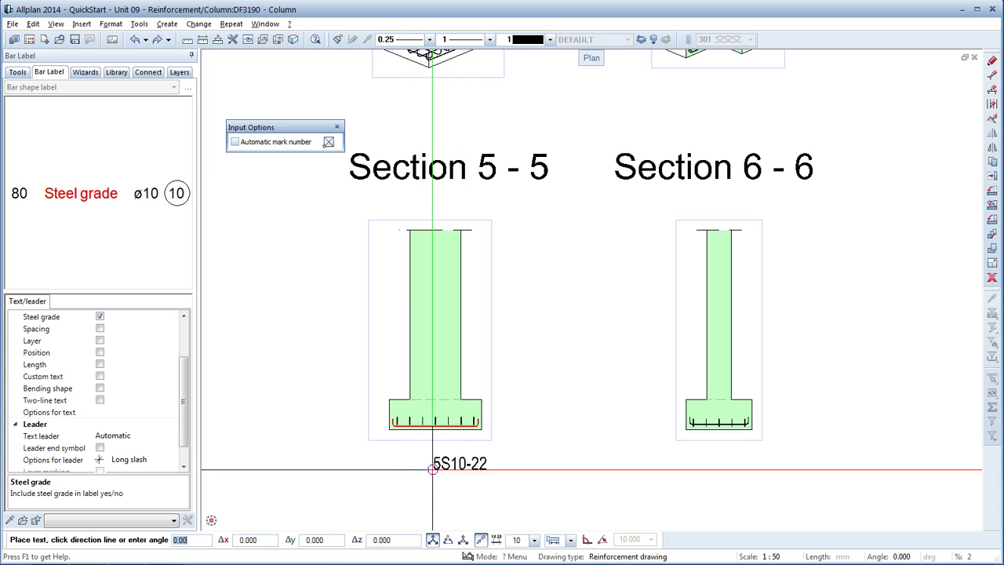
click(510, 417)
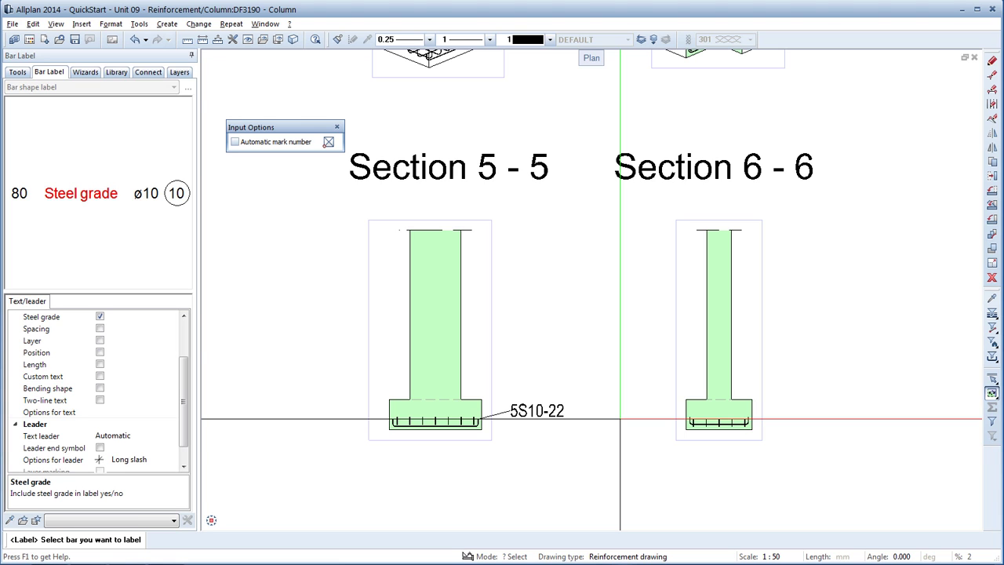
Label the hooked footing bar in Section 6 - 6 with a leader beside the footing and end bar labelling
click(748, 422)
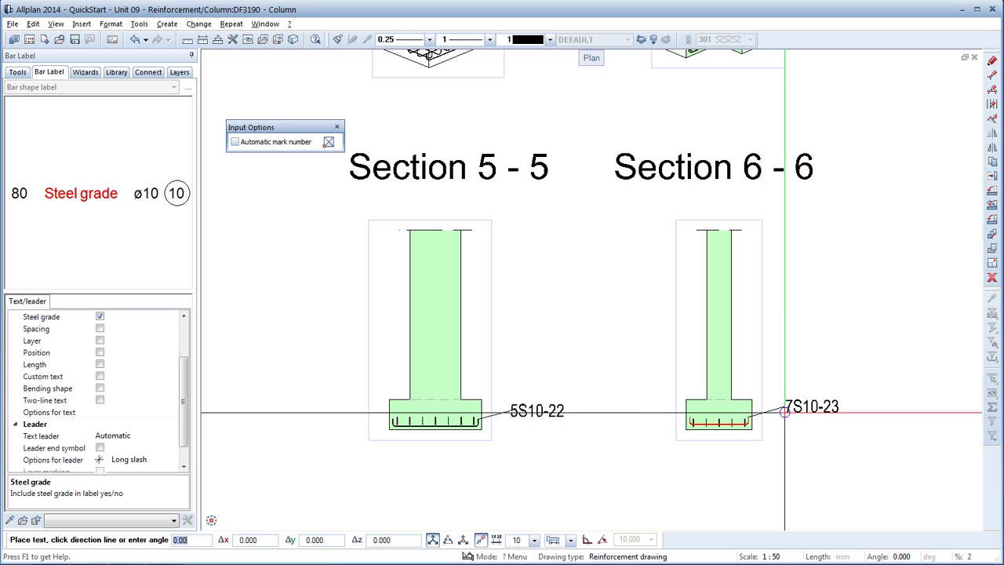
click(785, 412)
key(Escape)
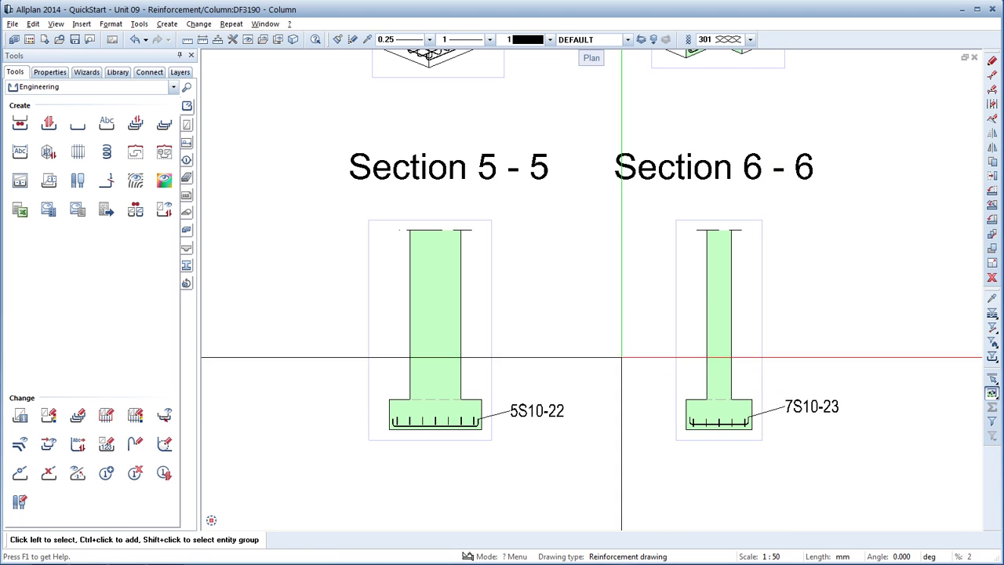
Add a dimension line below the Section 5 - 5 footing for the bars shown in cross-section, with a bar label including spacing beneath it
click(22, 156)
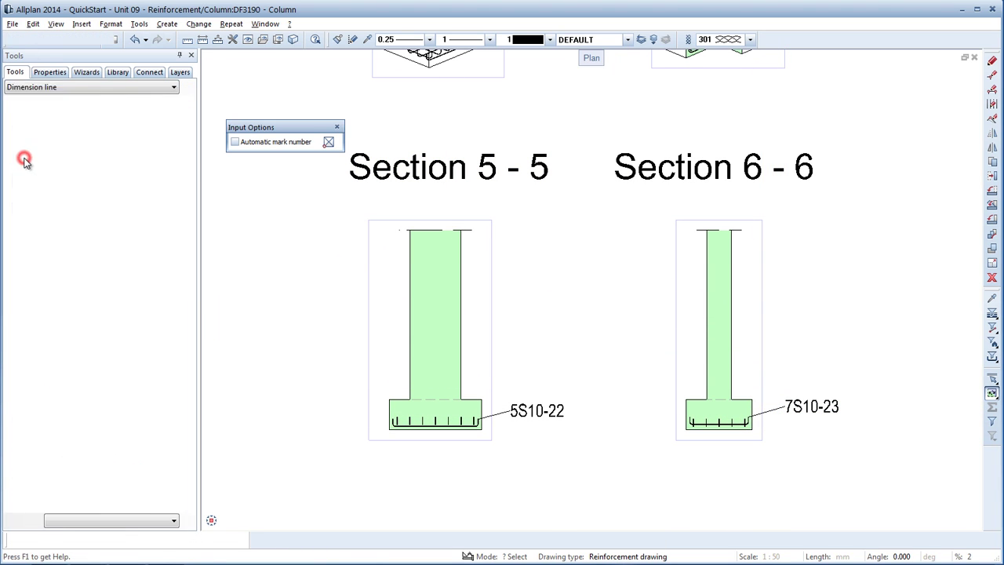
click(409, 420)
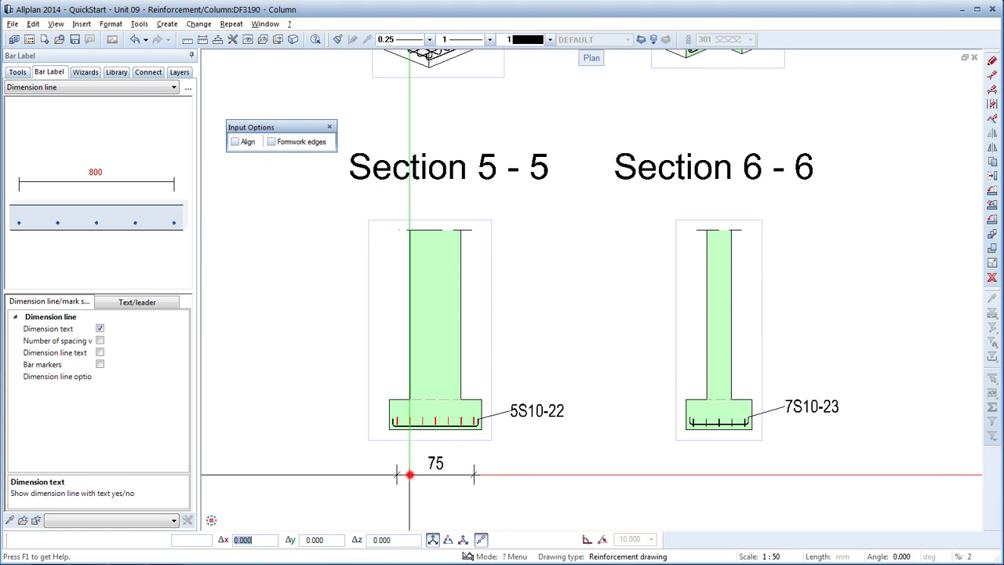
click(408, 475)
click(429, 501)
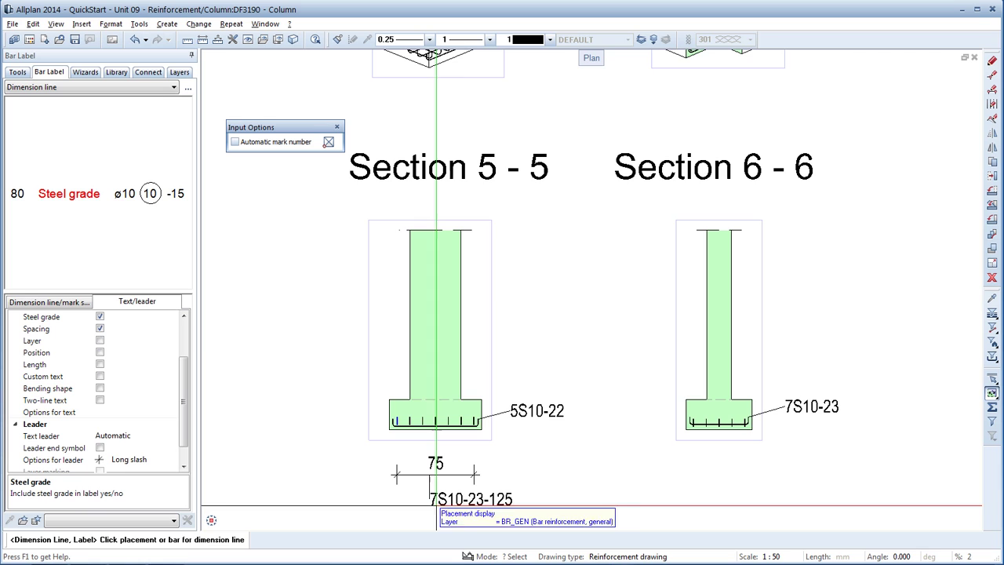
Add a dimension line with a bar label below the Section 6 - 6 footing and finish dimensioning the placements
click(709, 419)
click(707, 474)
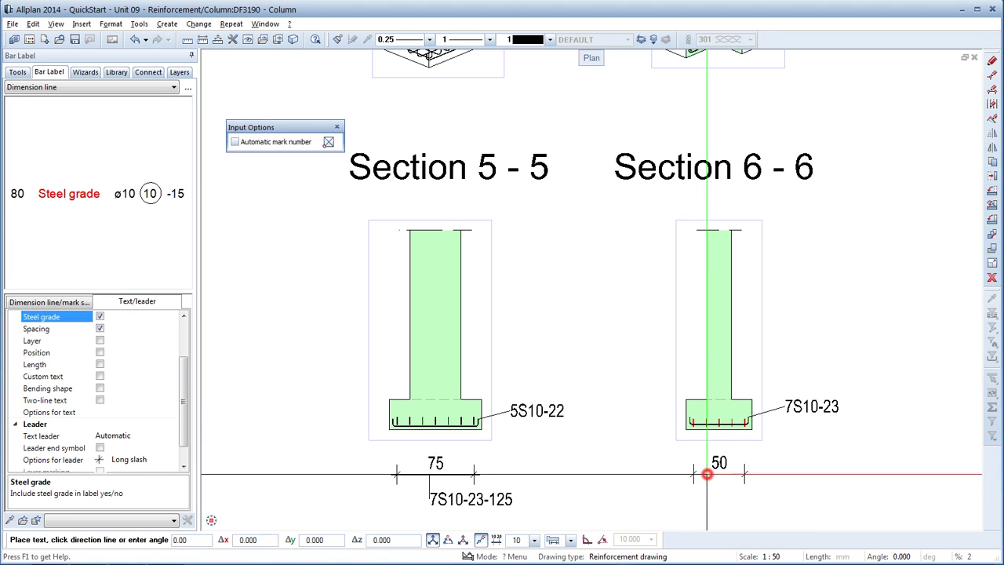
click(707, 501)
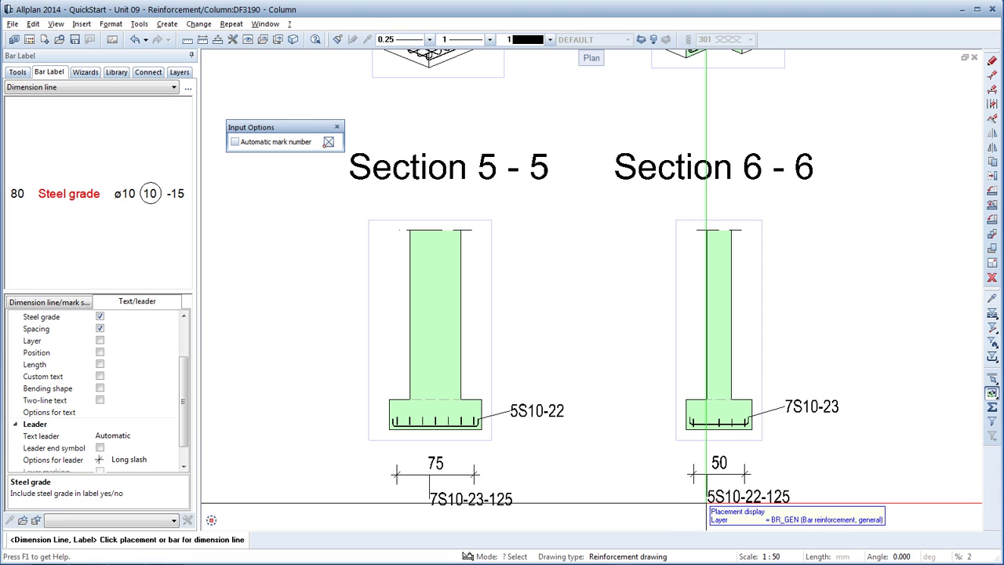
key(Escape)
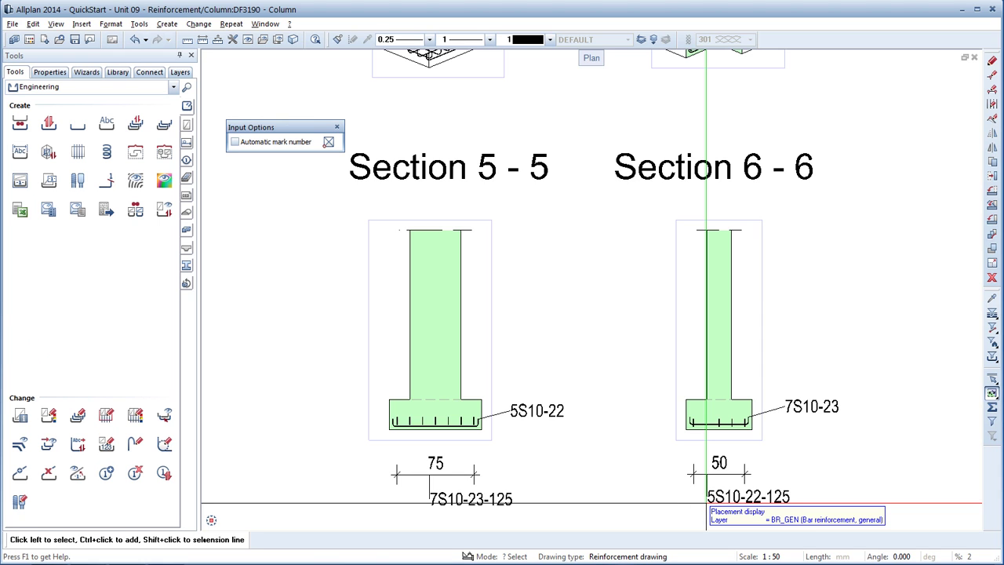
middle_click(707, 504)
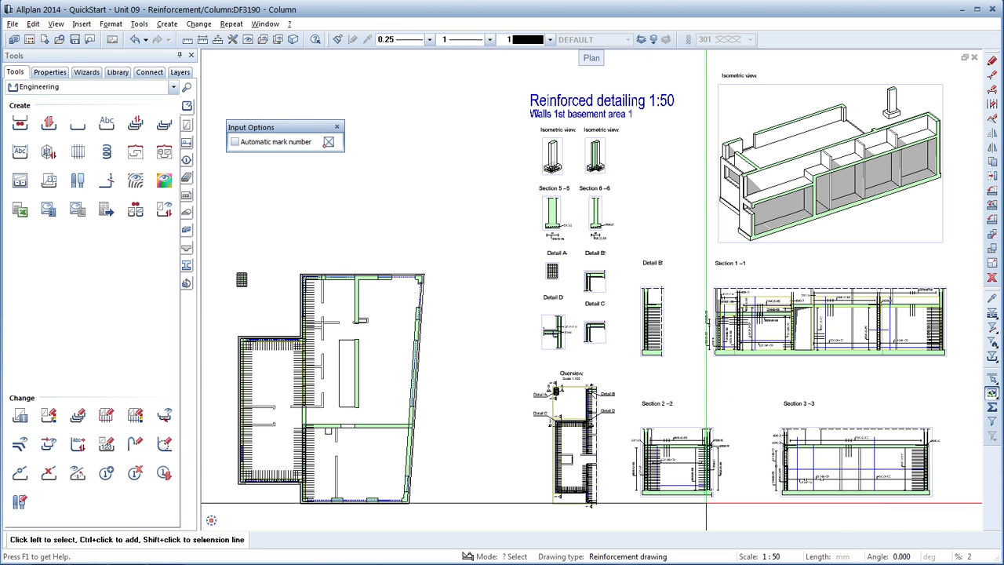
key(Escape)
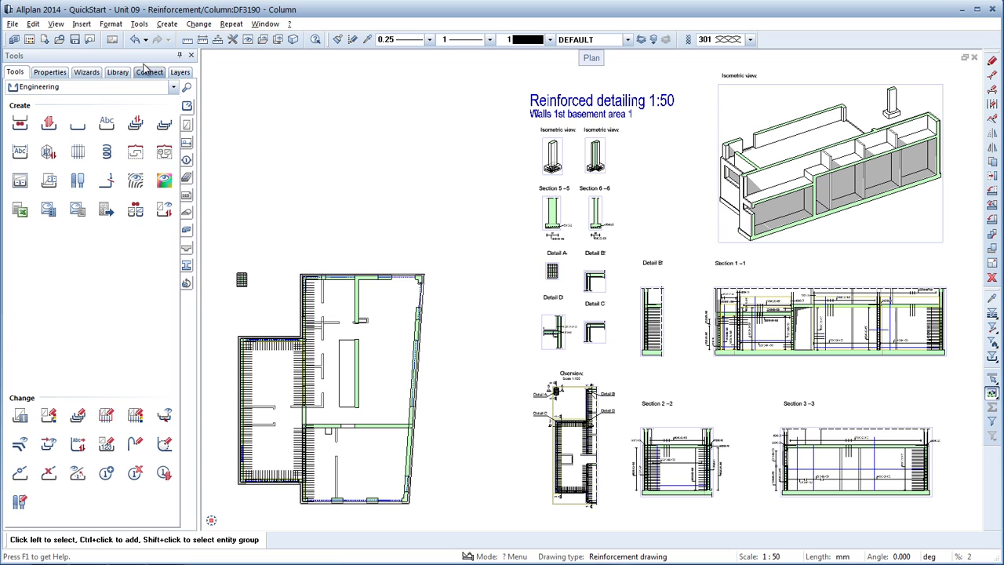
Switch to the layout editor and open layout 3, Unit 08 - General Arrangement Drawing
click(112, 39)
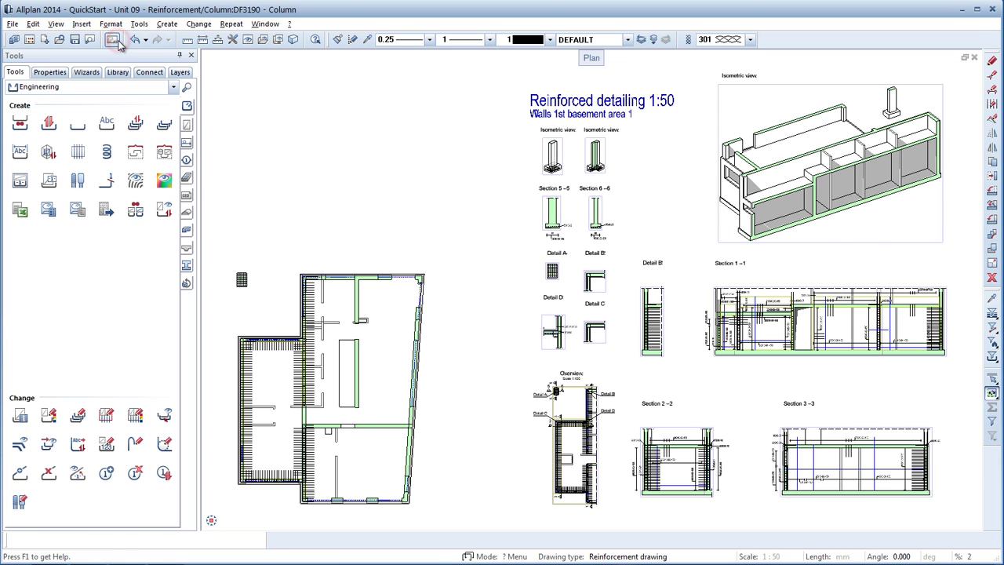
click(30, 40)
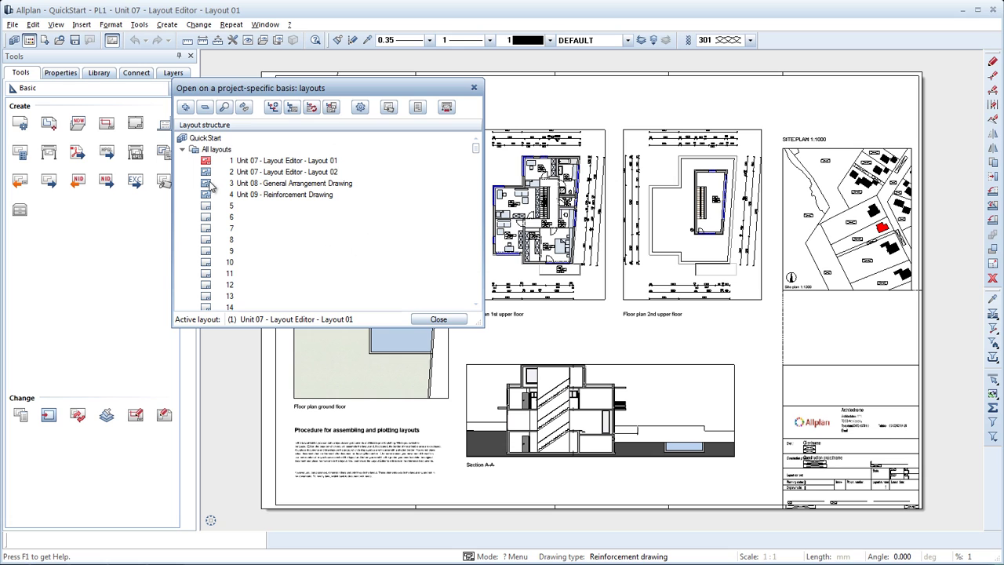
click(211, 183)
click(430, 322)
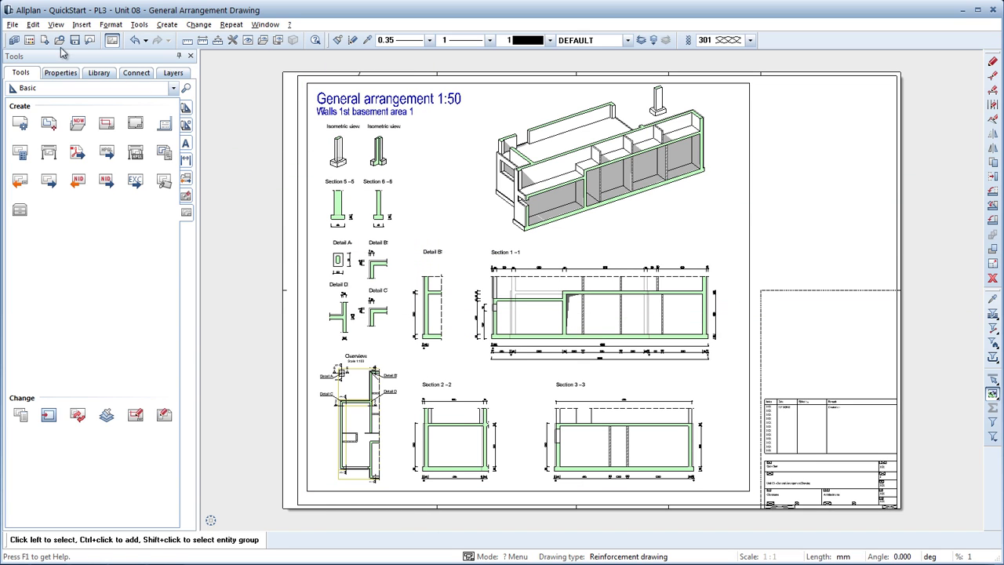
Open layout 4, Unit 09 - Reinforcement Drawing
click(30, 40)
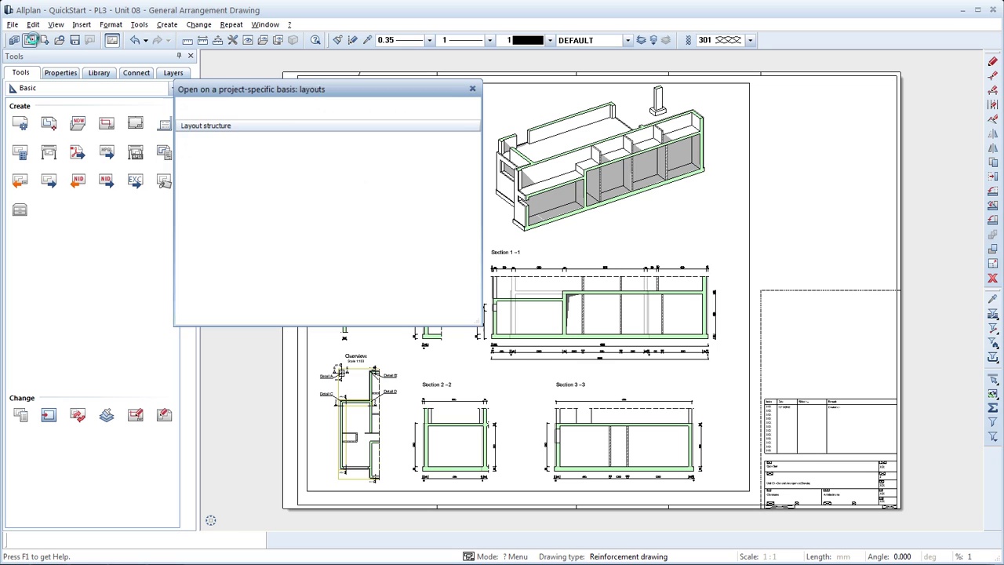
click(206, 195)
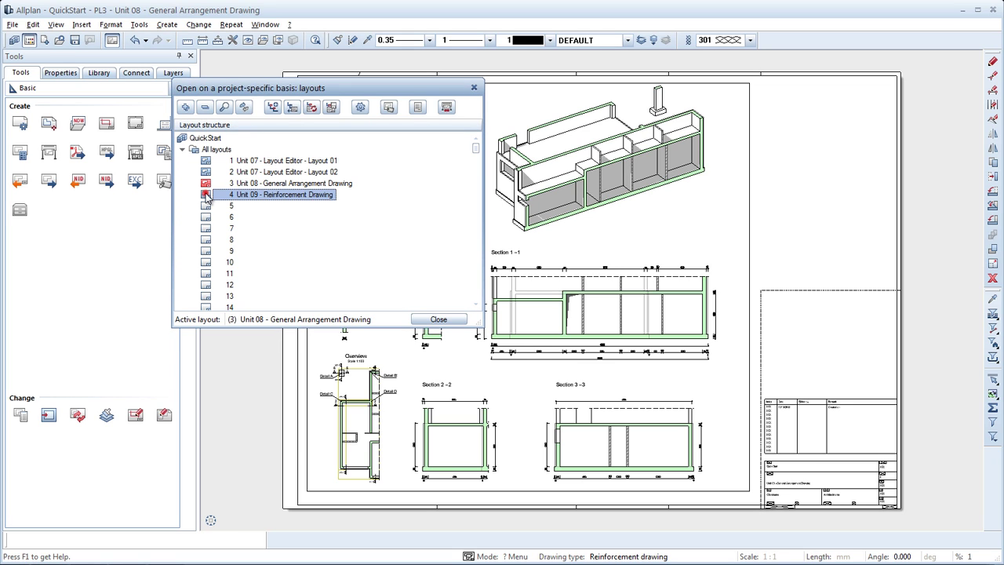
click(421, 320)
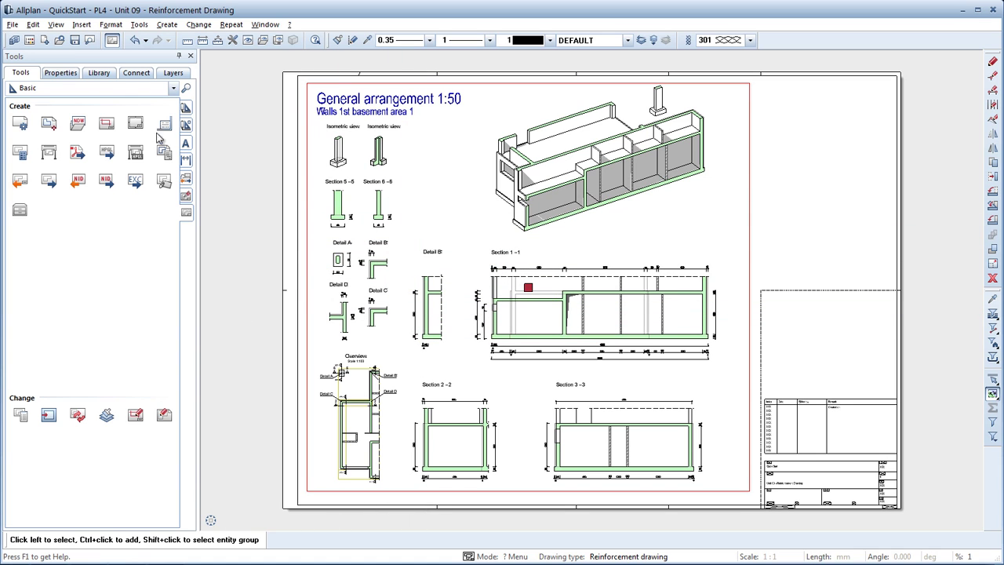
Set the selected layout windows' drawing type to Reinforcement drawing and their print set to 07 Reinforcement
click(68, 72)
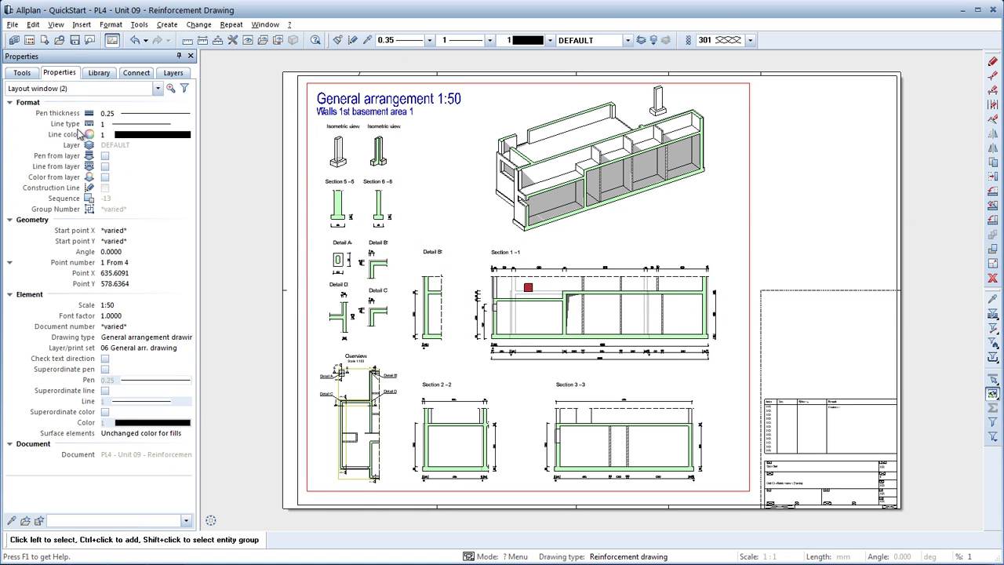
click(131, 350)
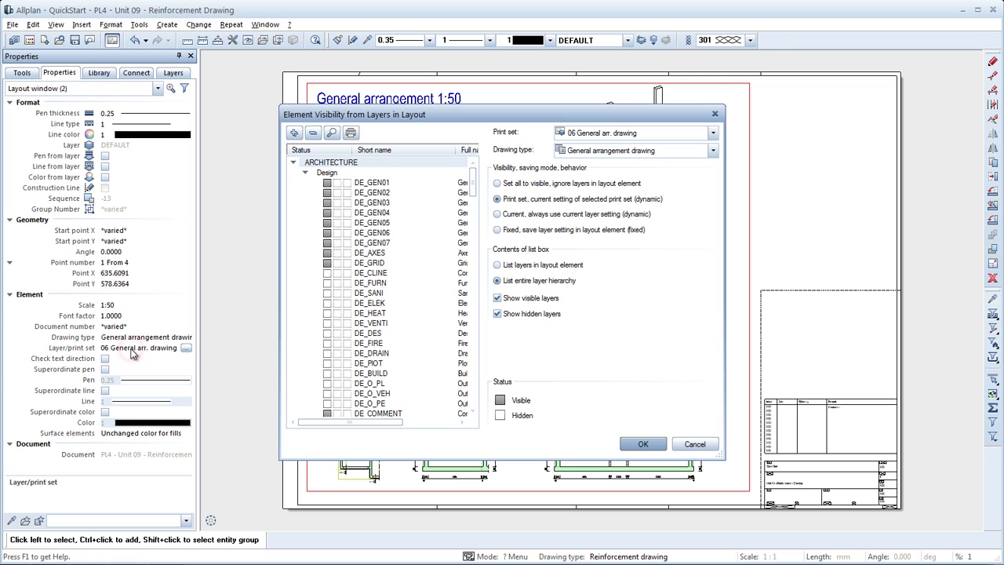
click(584, 151)
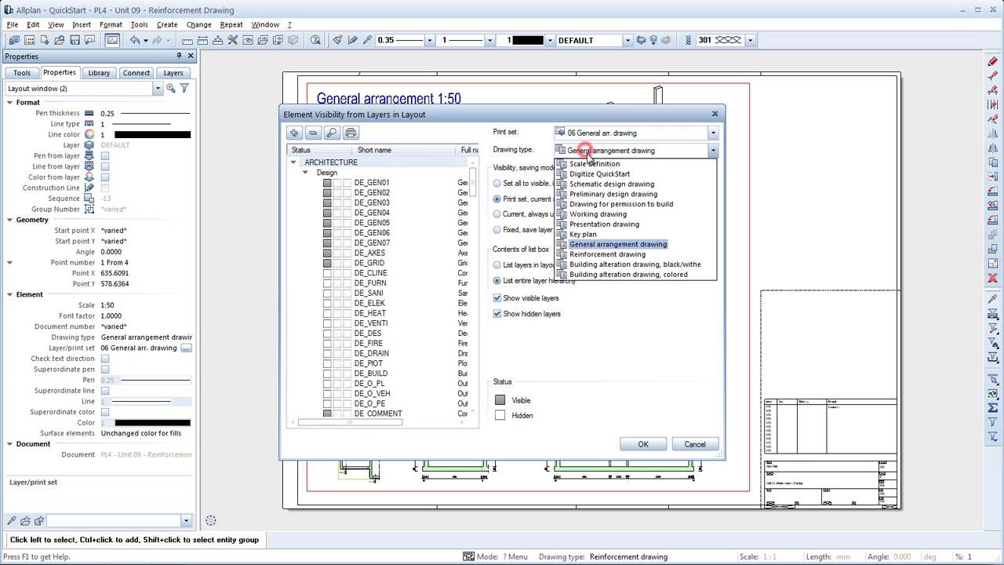
click(600, 254)
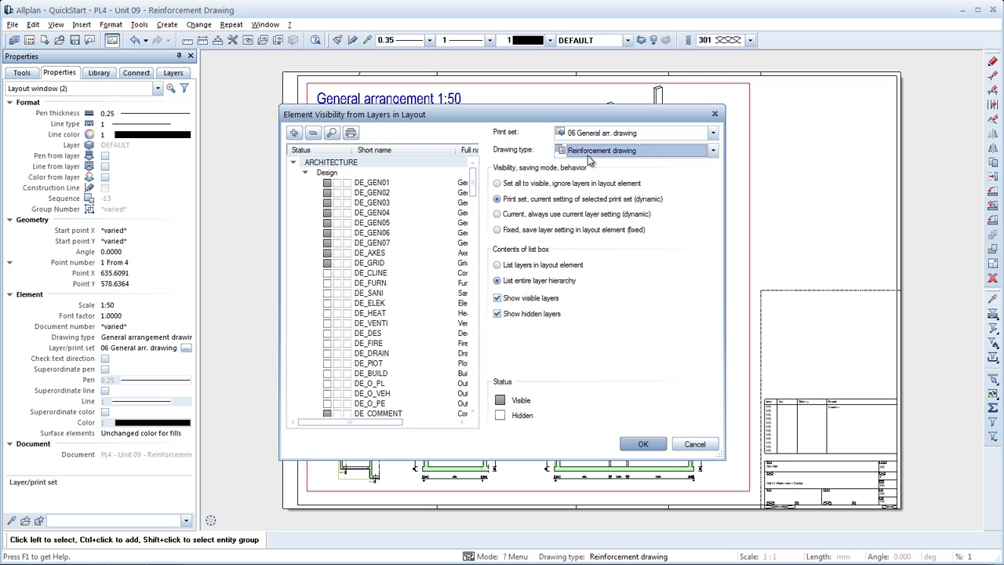
click(713, 132)
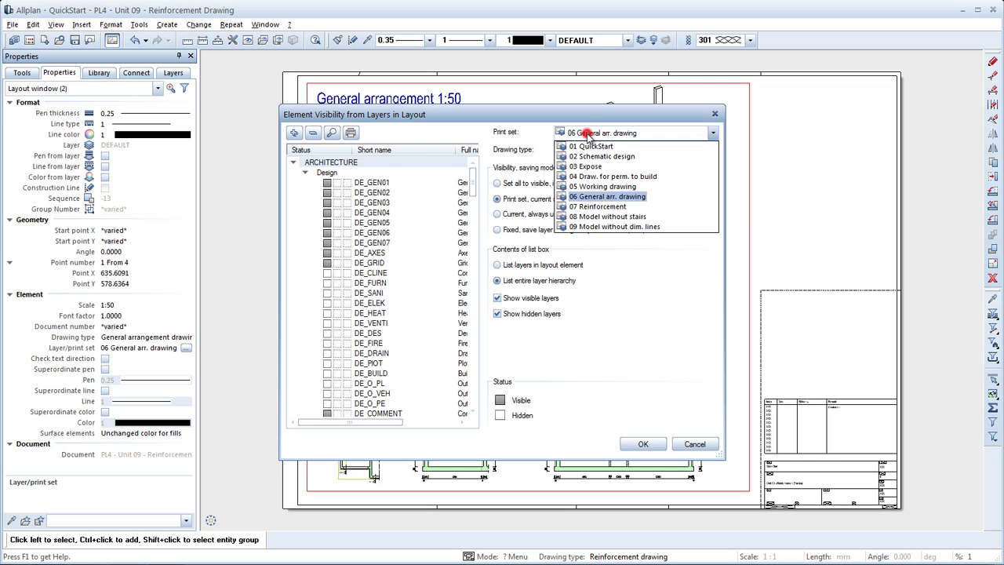
click(604, 207)
click(638, 444)
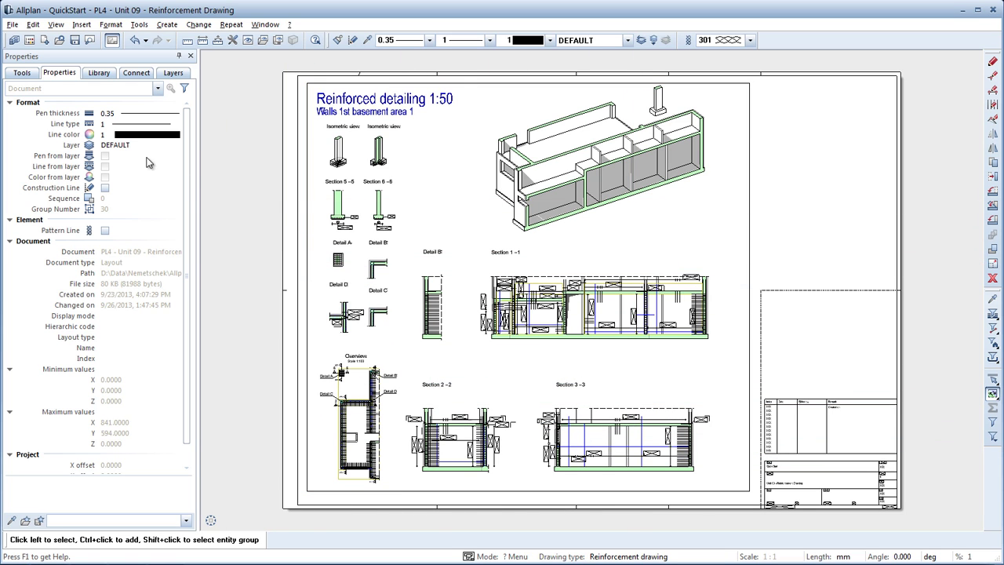
Create a report for the layout using "Reinforcement schedule - bending shapes.rdlc" from the default Reinforcement report folder
click(24, 74)
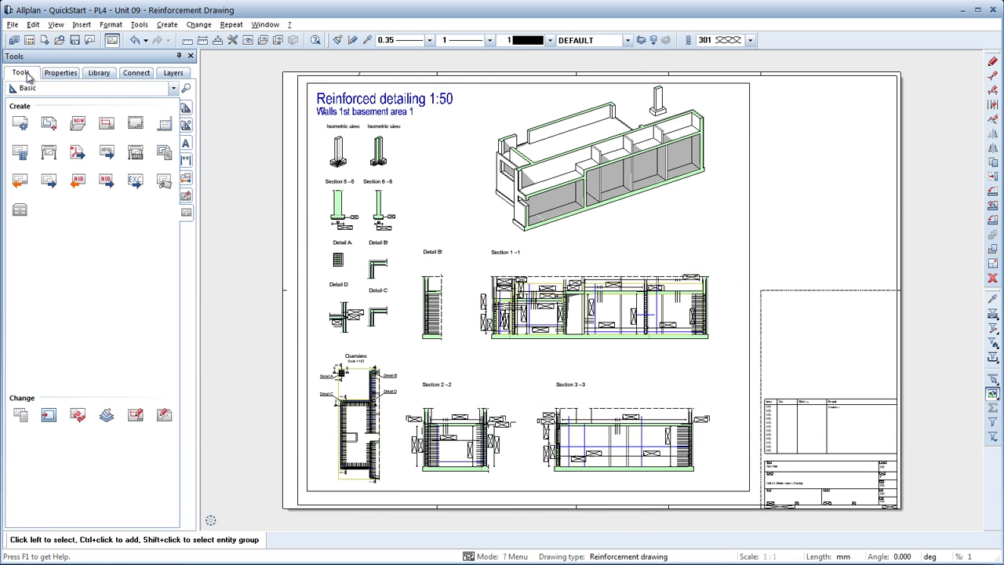
click(164, 153)
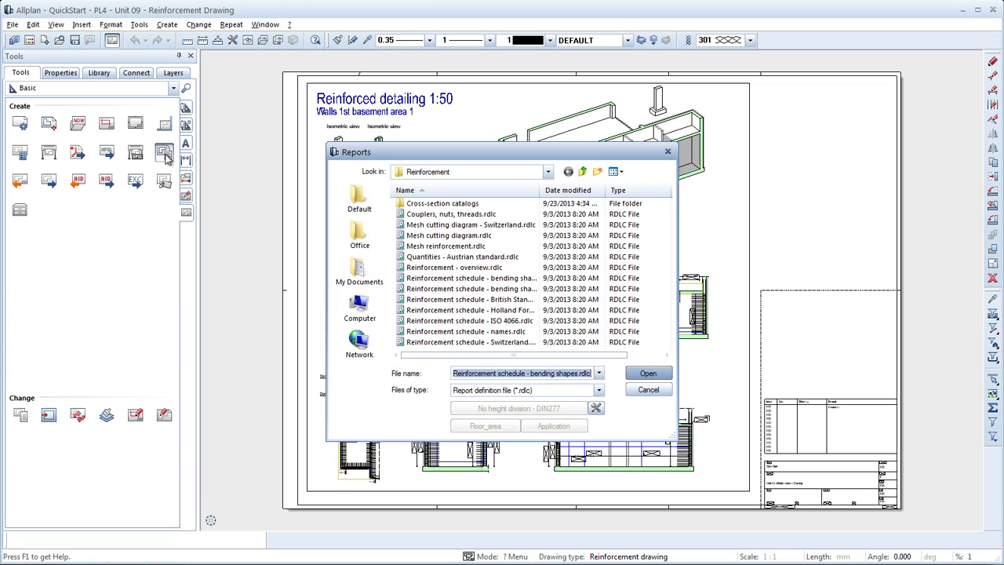
click(359, 200)
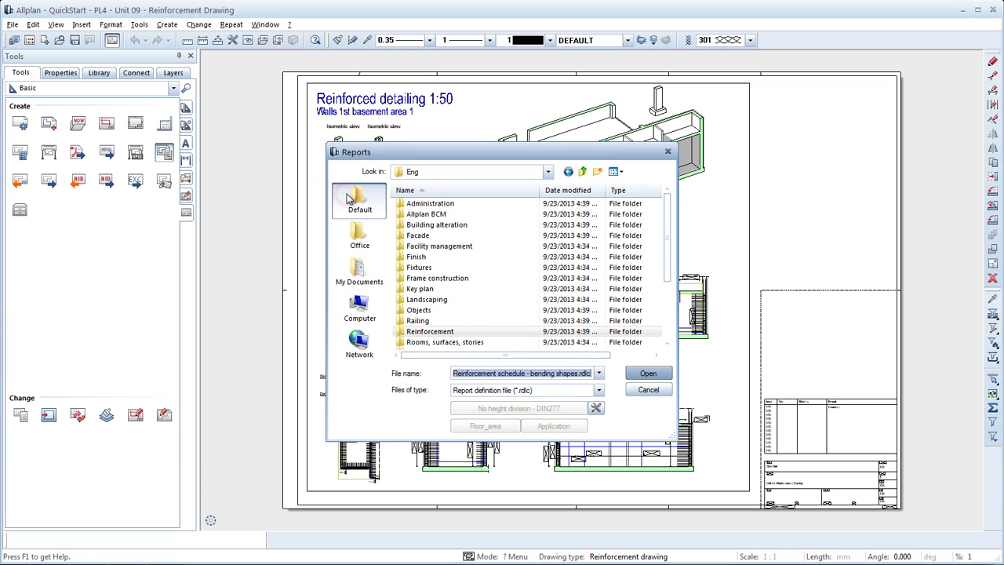
double_click(429, 331)
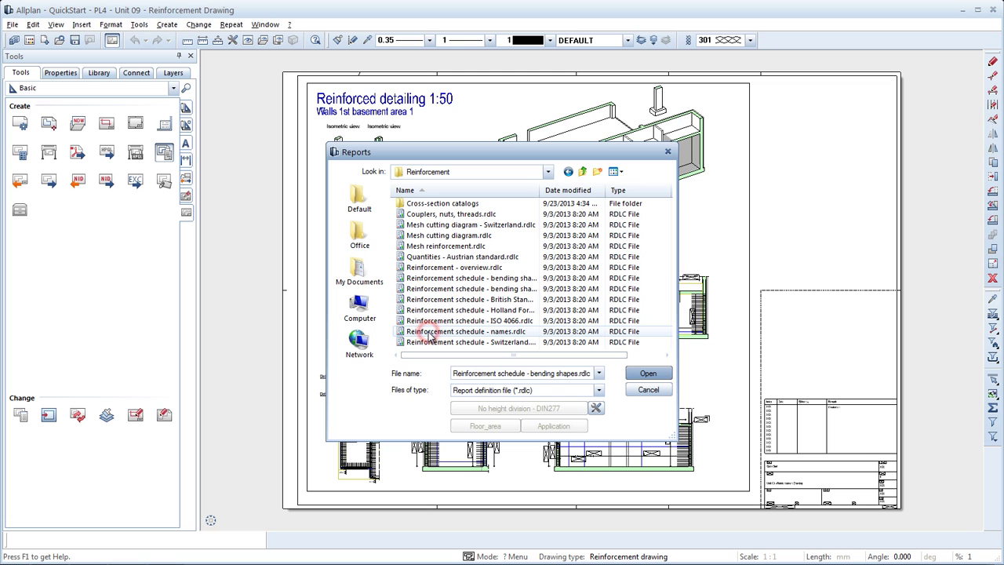
click(440, 289)
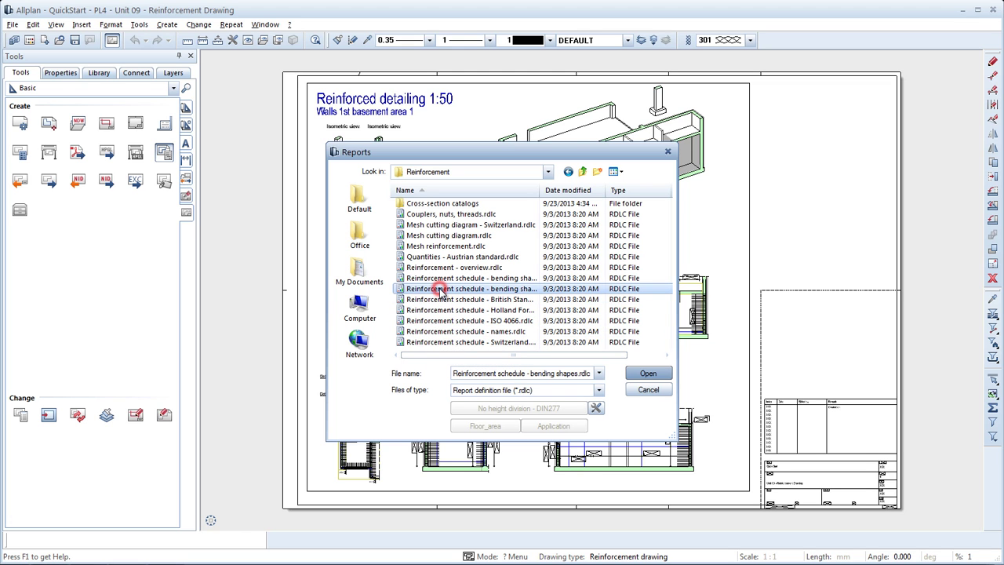
click(637, 375)
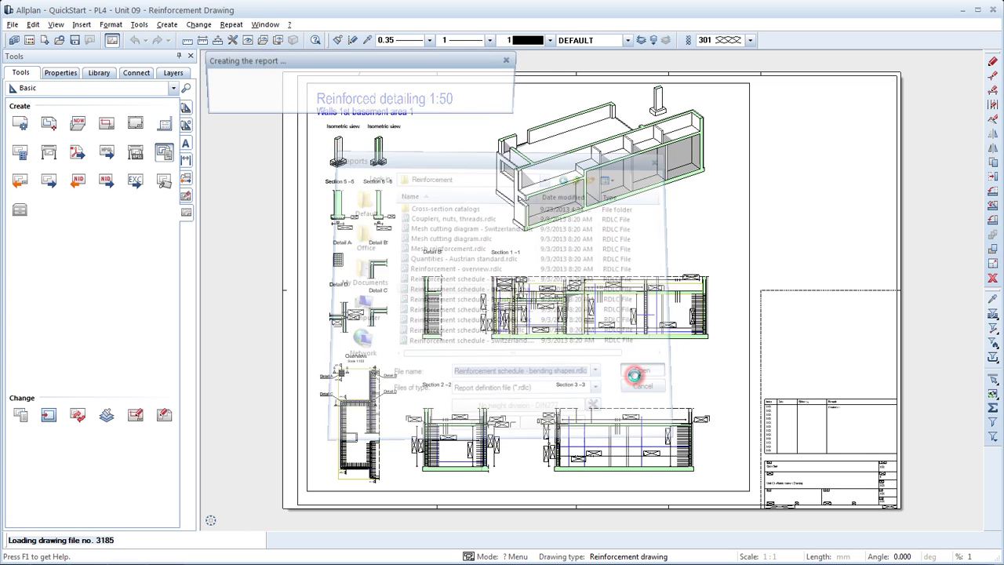
Examine the bar shapes listed in the bending schedule, close the report, and return from the layout to the drawing files
scroll(637, 381, down, 2)
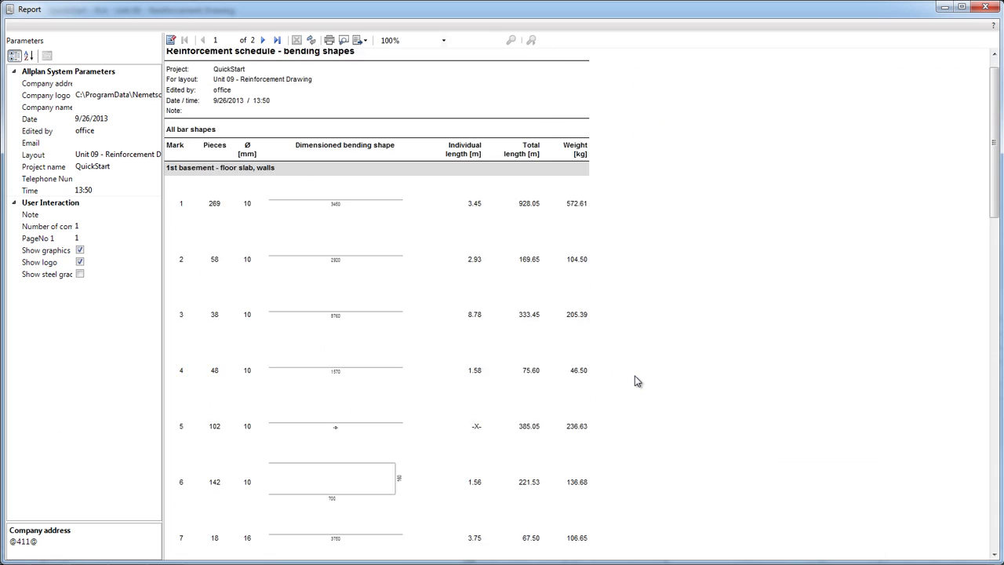
scroll(637, 381, down, 3)
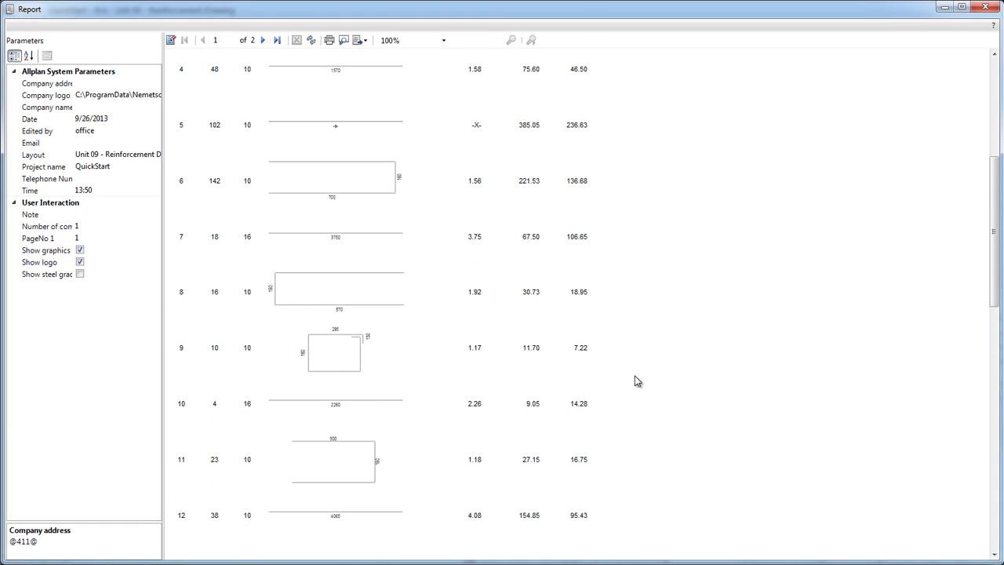
scroll(638, 382, up, 4)
scroll(638, 382, up, 1)
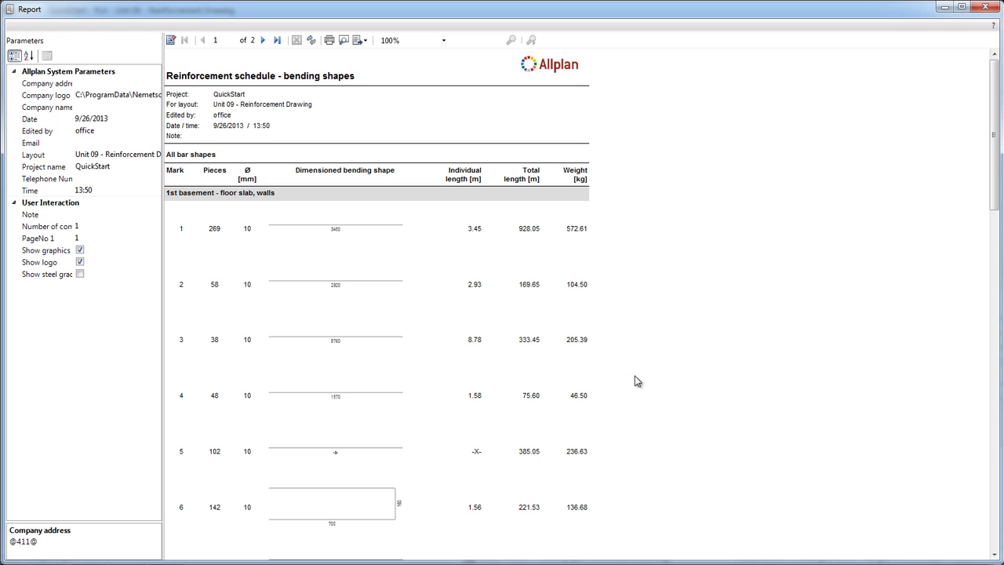
click(985, 8)
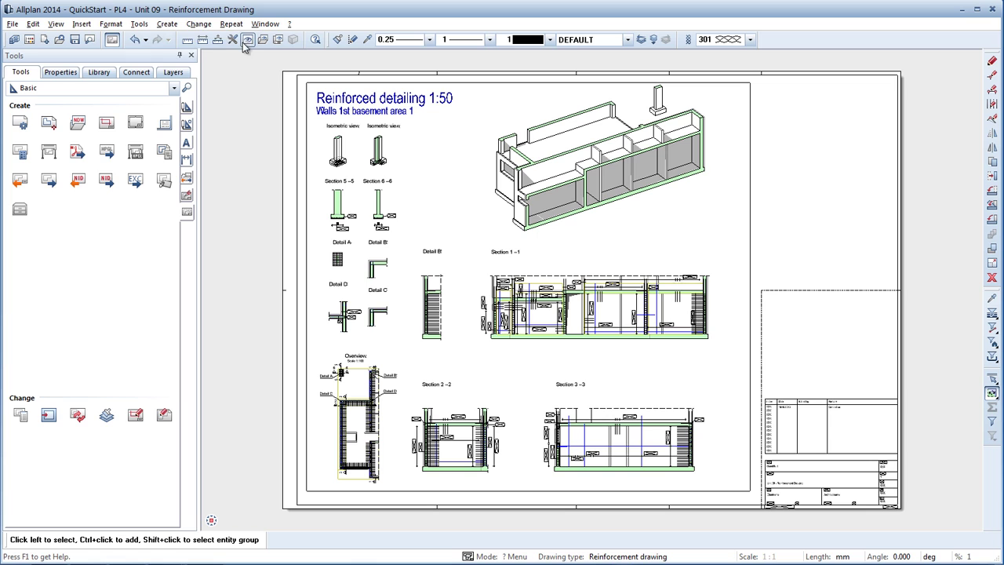
click(113, 41)
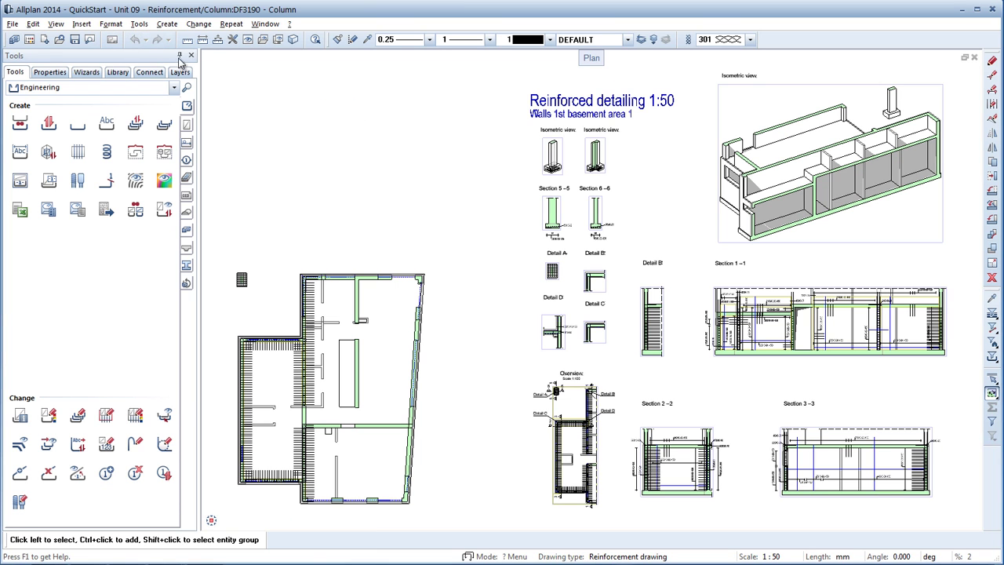